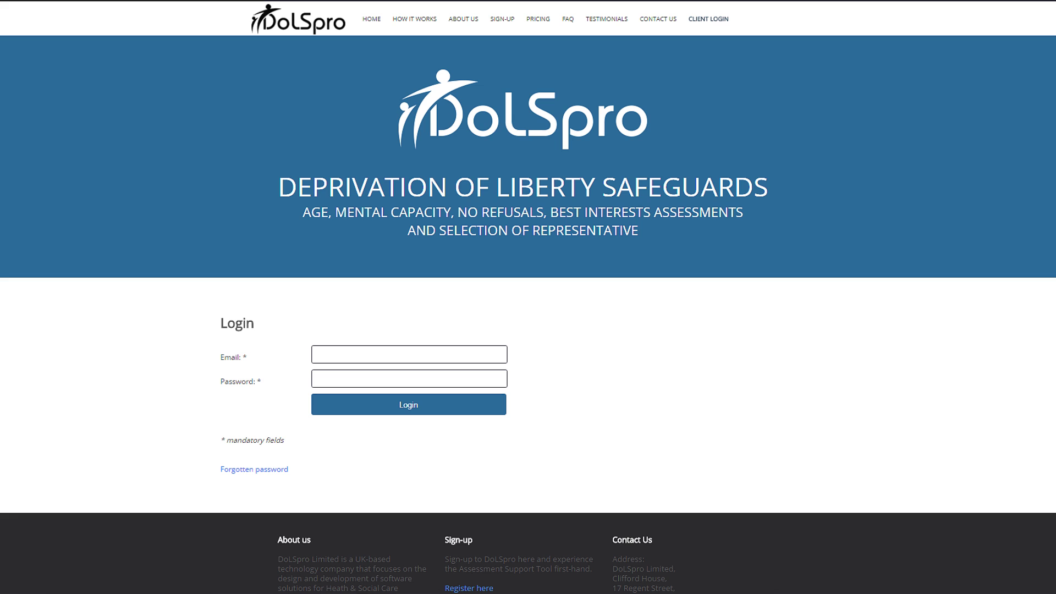
# - Log in using the autofilled account e-mail and the account password
pyautogui.write('in')
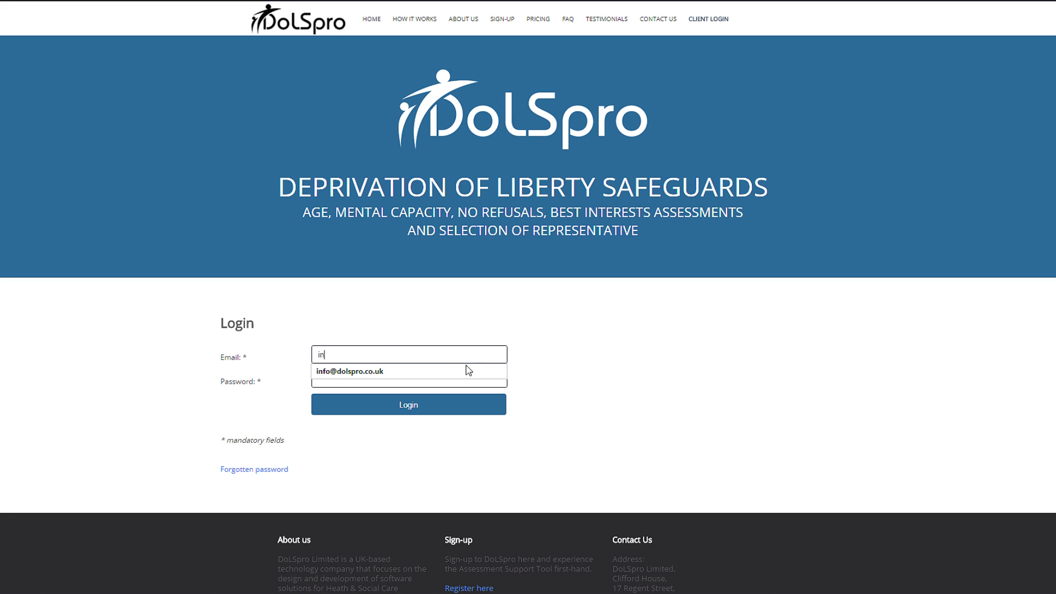
pyautogui.click(464, 369)
pyautogui.press('Tab')
pyautogui.write('••••••••')
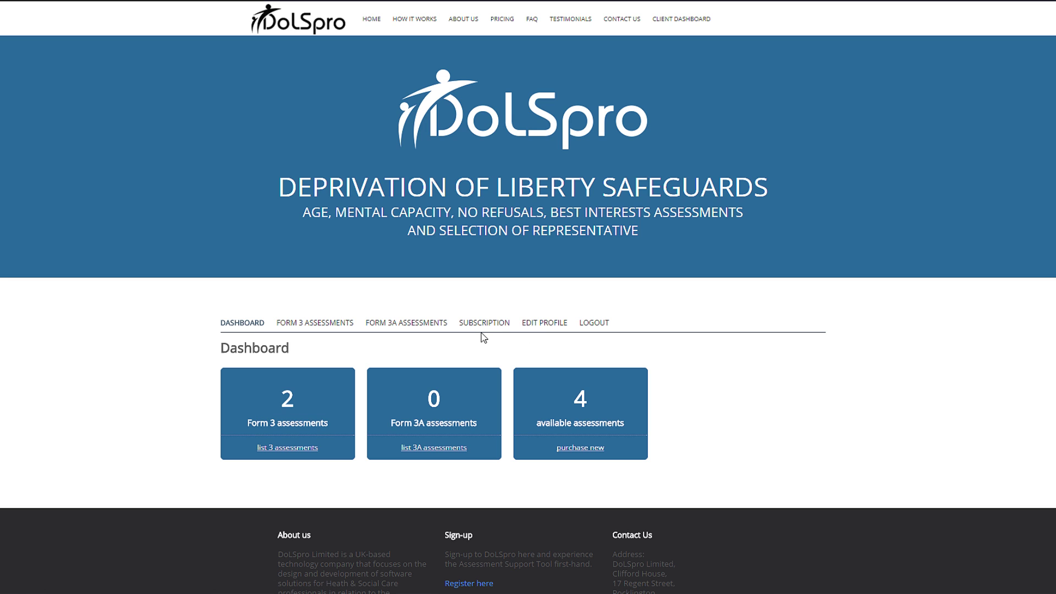
# - Open the Form 3 assessments list through the 'list 3 assessments' link on the Dashboard
pyautogui.click(296, 448)
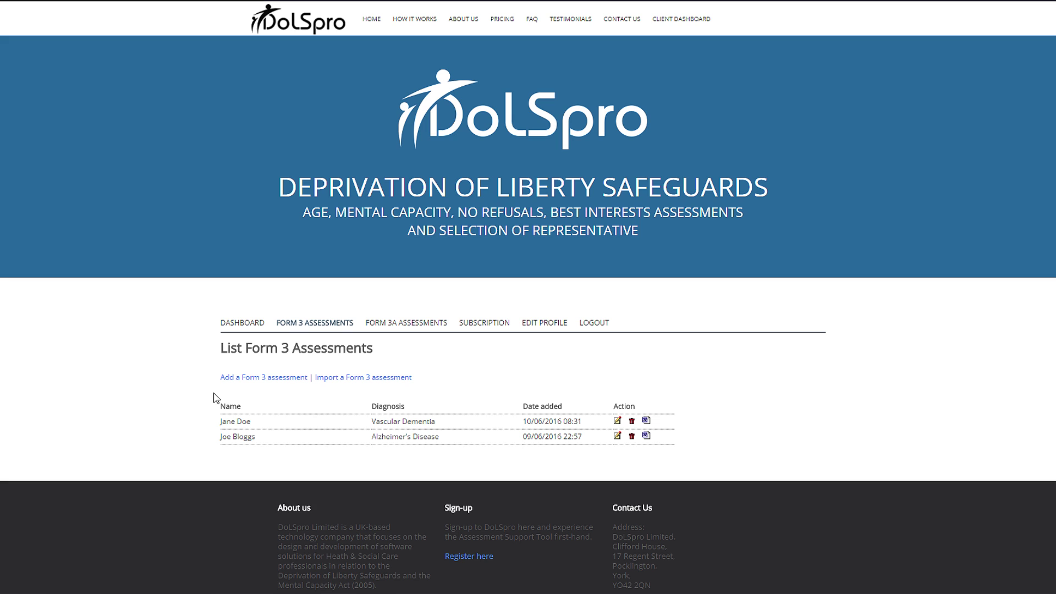
# - Add a new Form 3 assessment and enter the person's first name, surname and date of birth
pyautogui.click(250, 378)
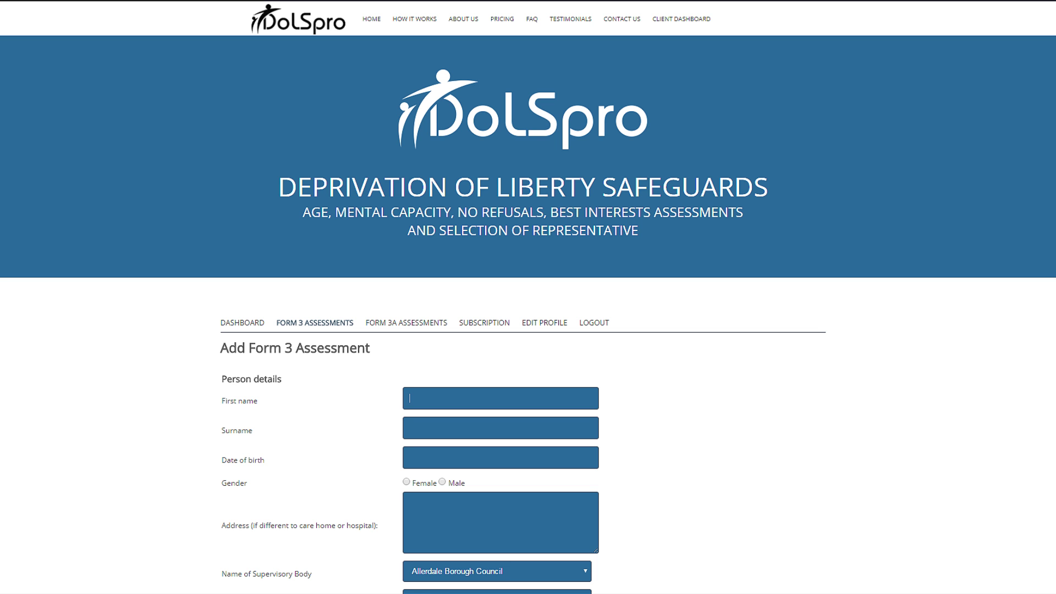
pyautogui.write('ane')
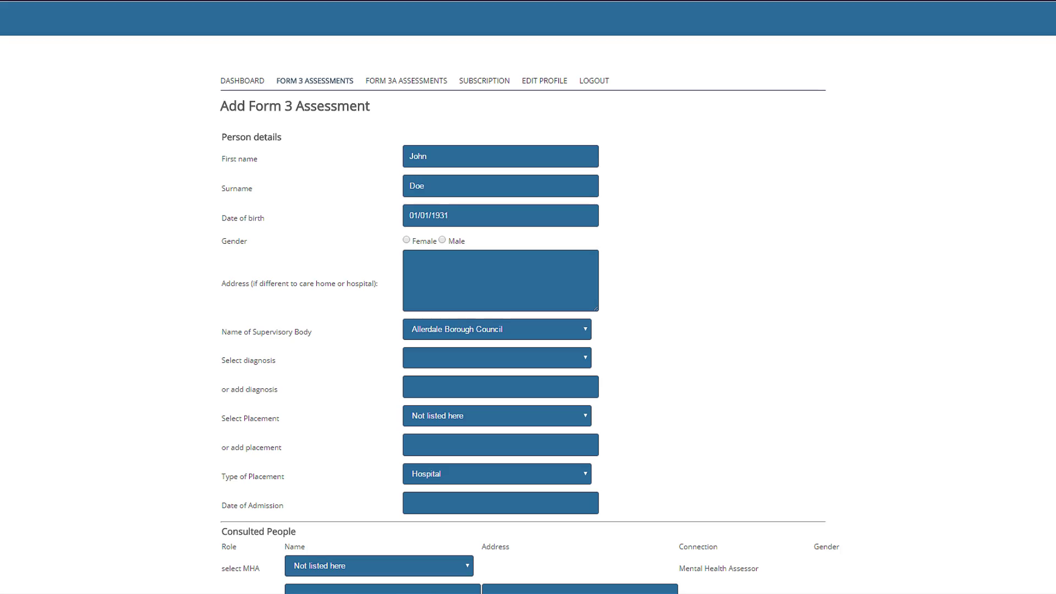
# - Set gender to Male, add the unlisted care home's name and address, and enter admission date 01/03/2016
pyautogui.click(442, 240)
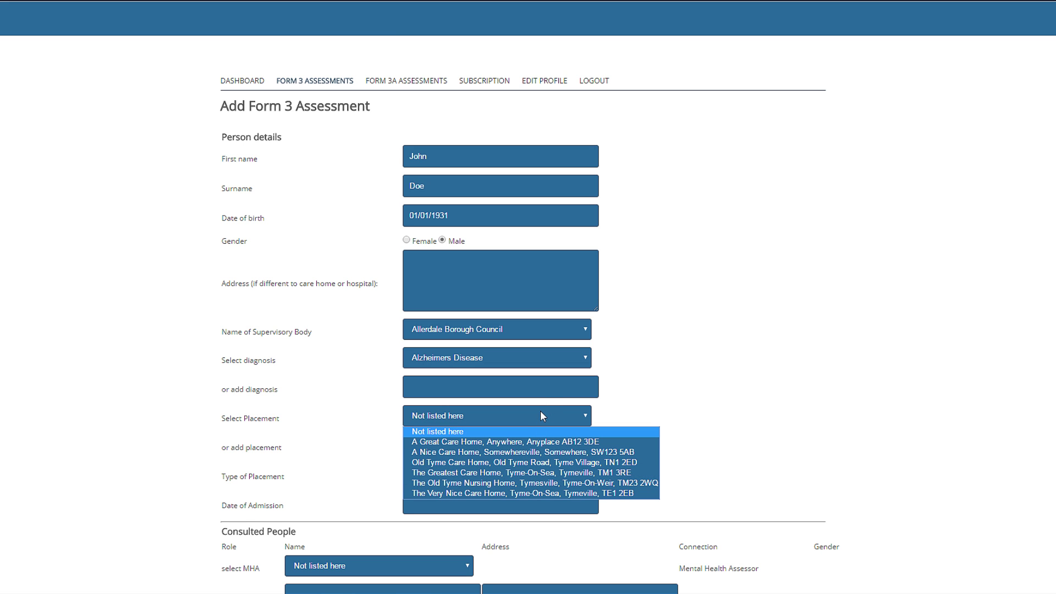
pyautogui.click(556, 431)
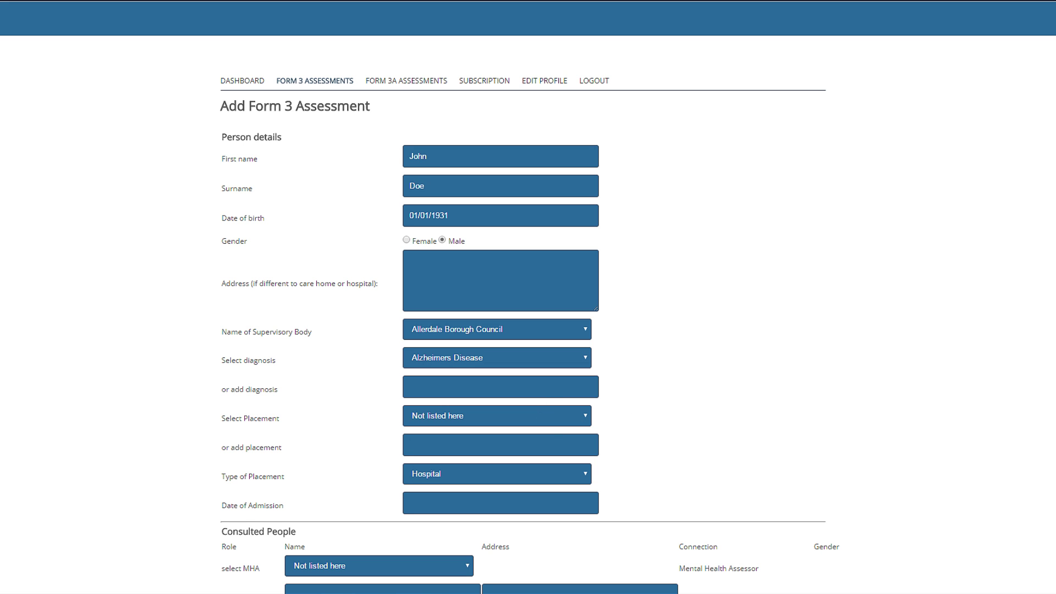
pyautogui.write('A Really Amazing Care Home, Y')
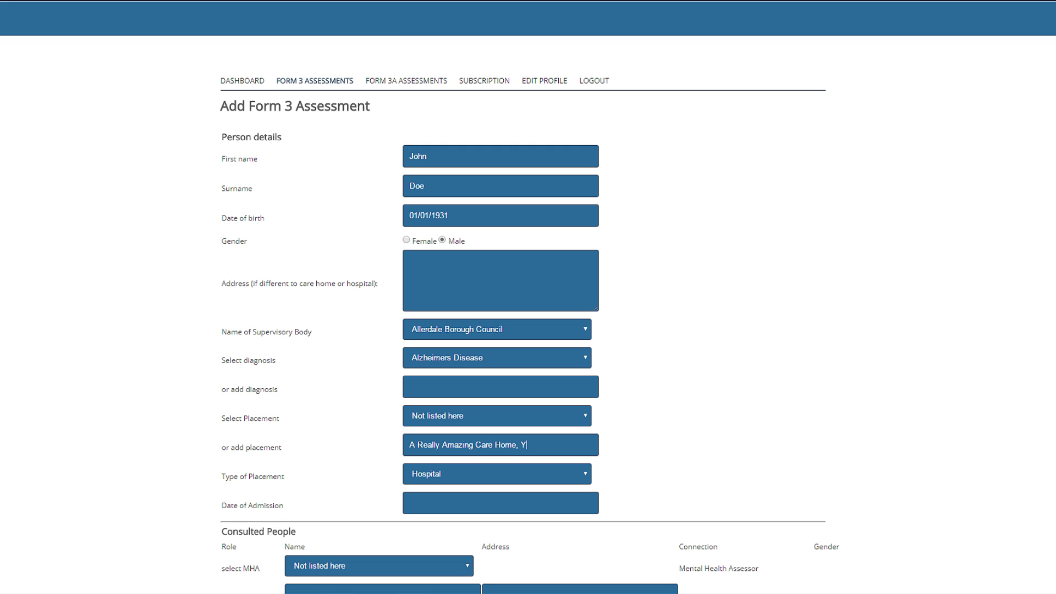
pyautogui.write('yme-On-Sea, Tymeville, TM1')
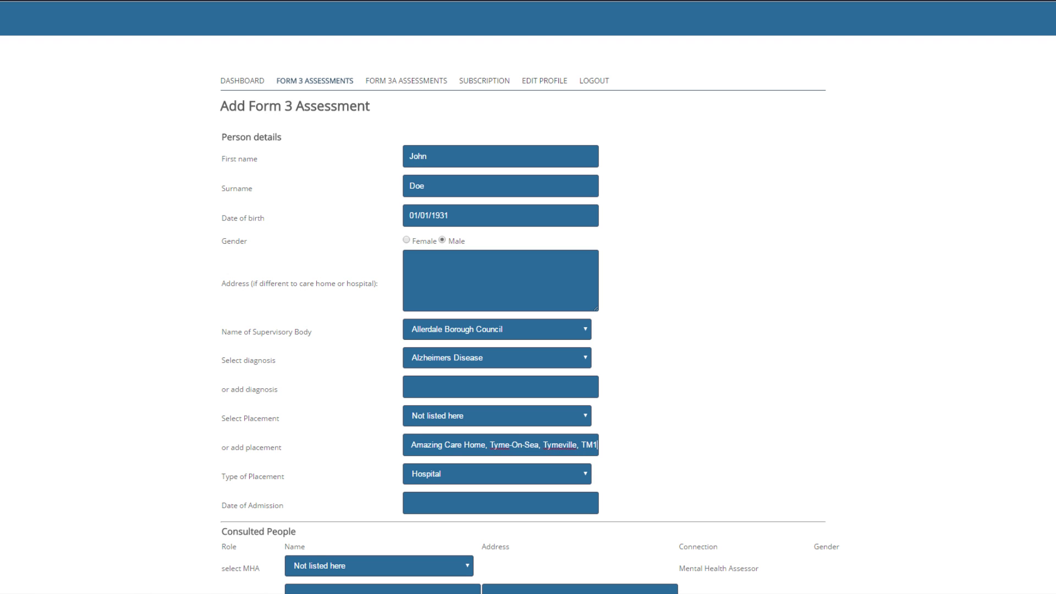
pyautogui.write(' 1AA')
pyautogui.press('Tab')
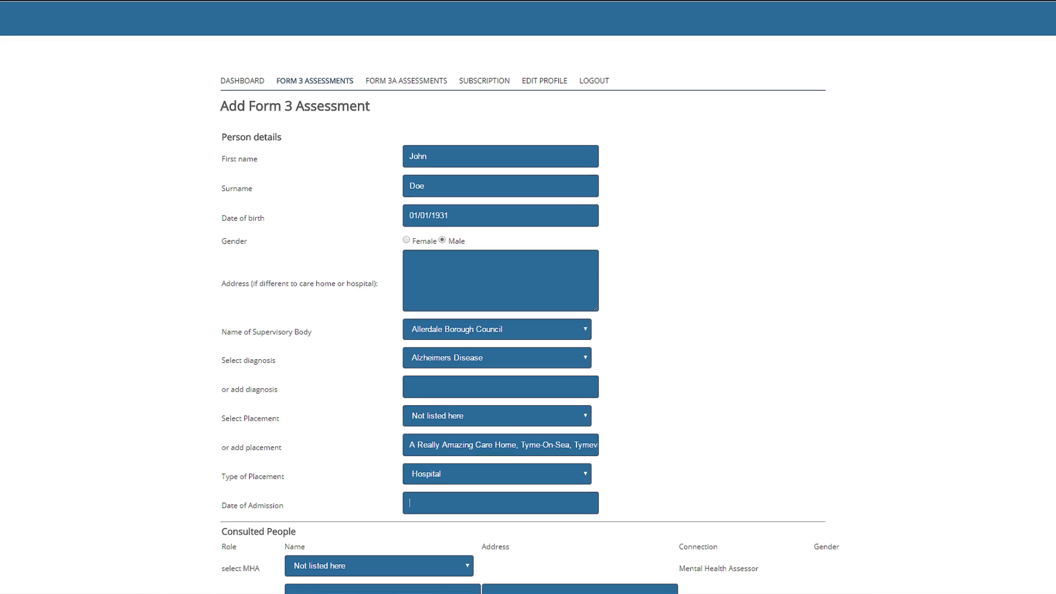
pyautogui.write('03')
pyautogui.write('/01/201')
pyautogui.write('6')
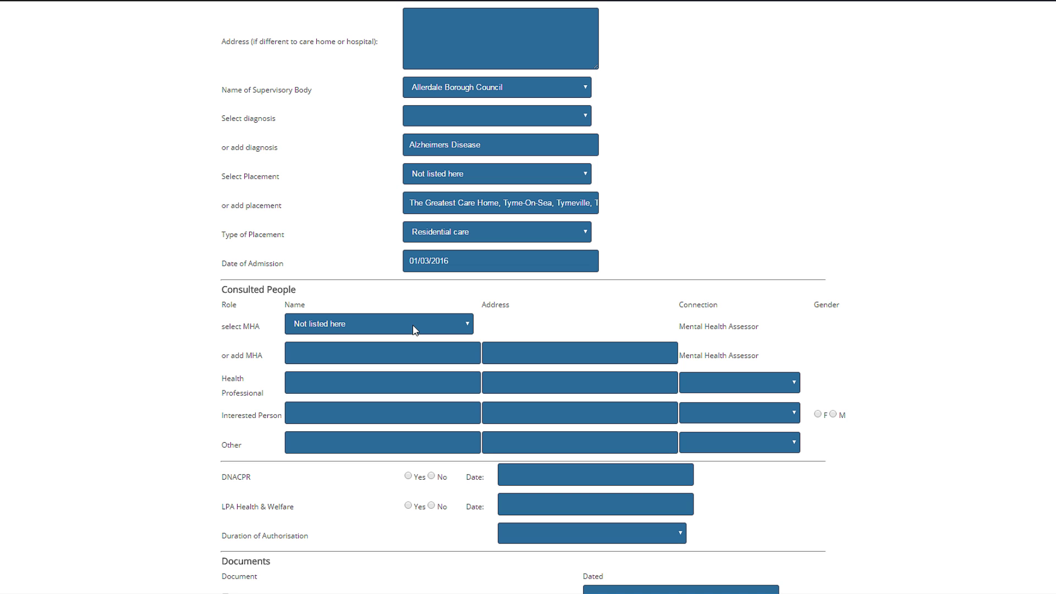
# - Choose the local DoLS team assessor, then add a health professional's name, address and Registered Nurse connection
pyautogui.click(414, 330)
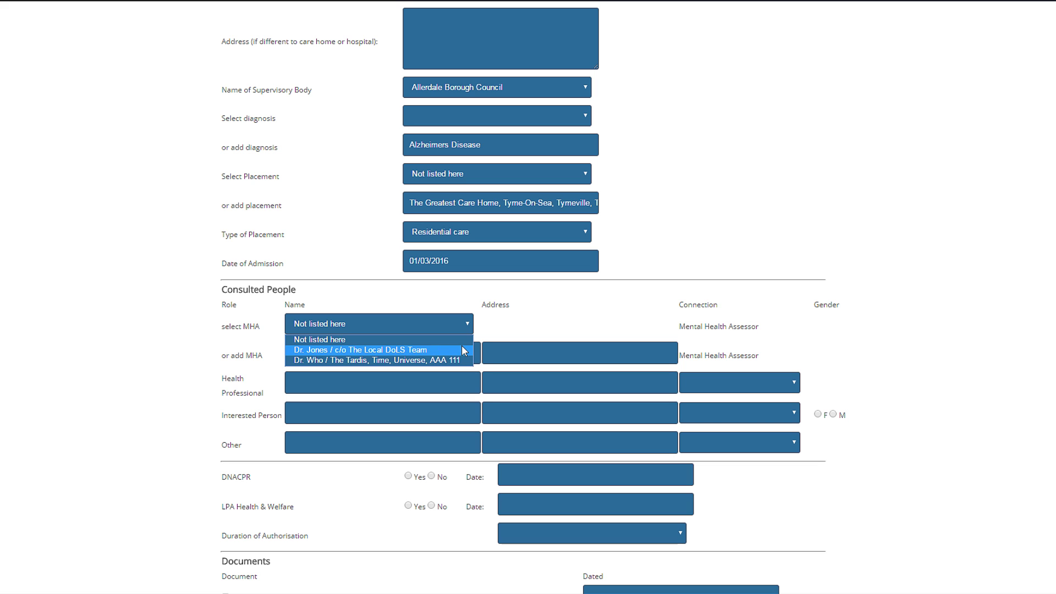
pyautogui.click(461, 349)
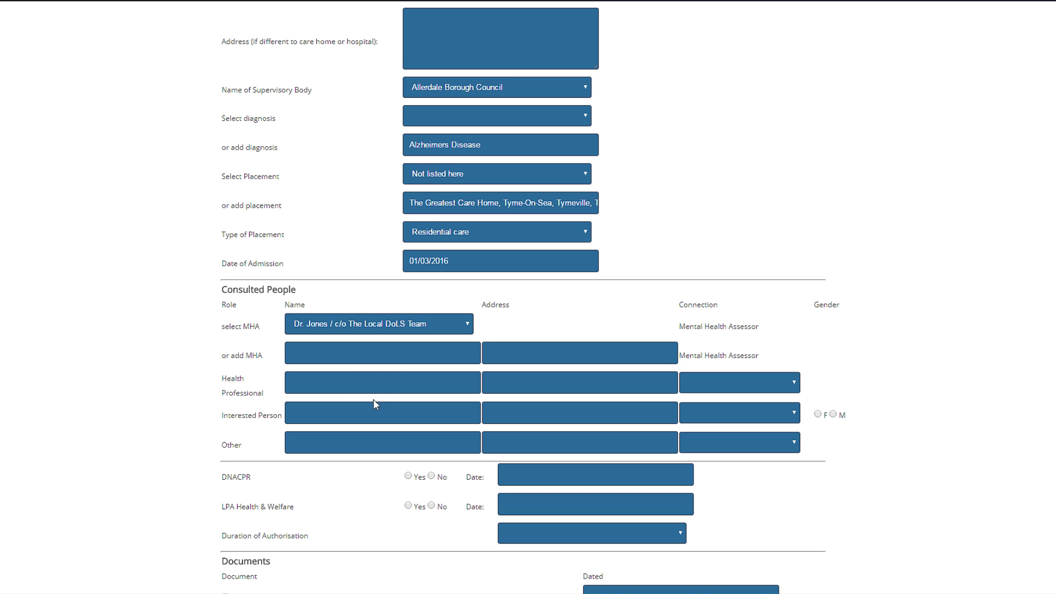
pyautogui.write('Joan Smith')
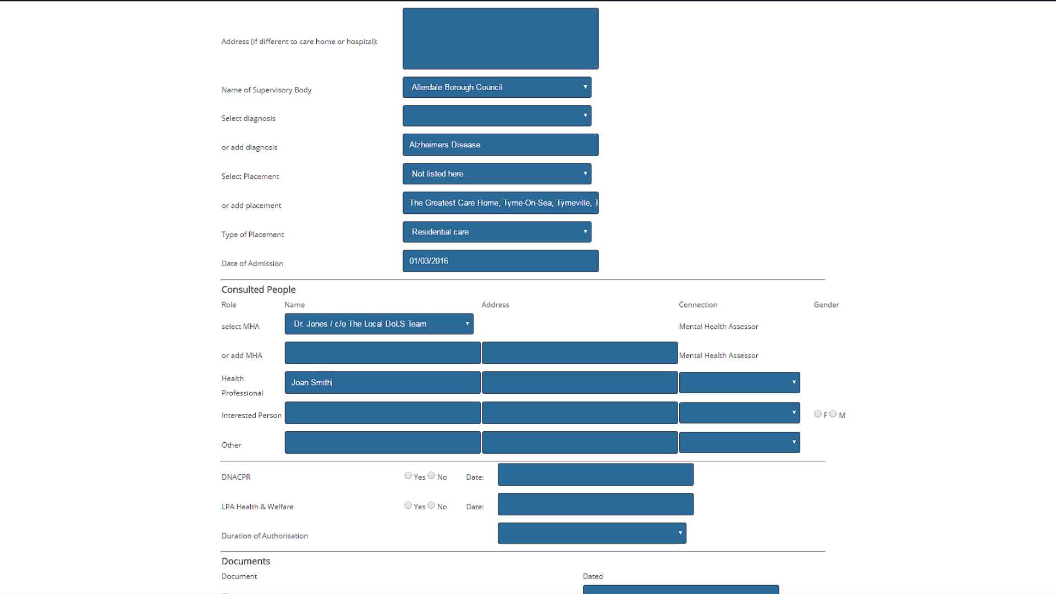
pyautogui.press('Tab')
pyautogui.write('The Greatest Care Home,')
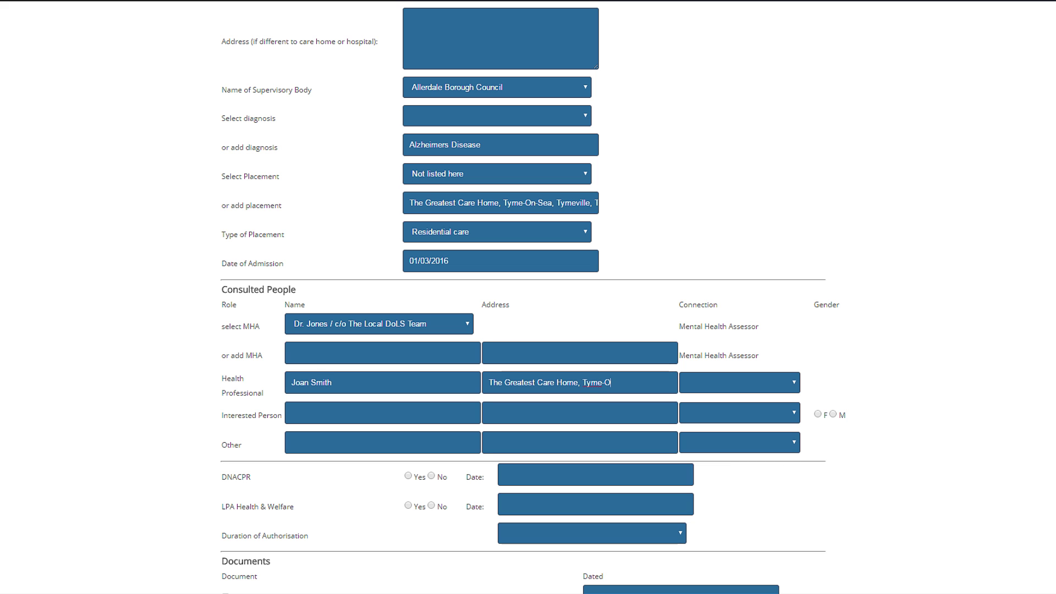
pyautogui.write('n-Sea, Tymeville, T')
pyautogui.click(383, 314)
pyautogui.hotkey('alt', 'Down')
pyautogui.press('Return')
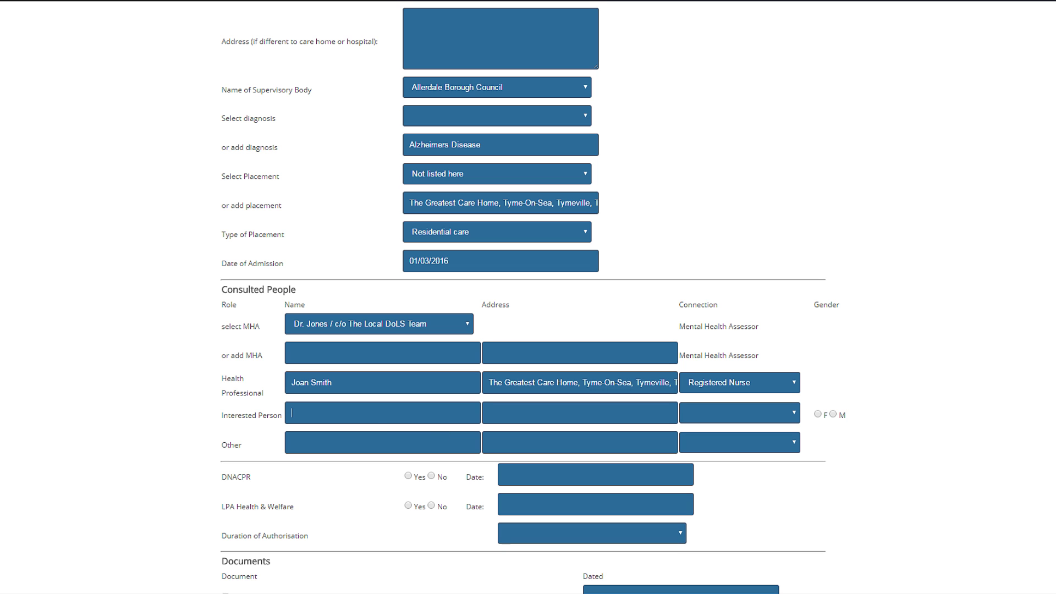
# - Add the interested person's name and address, with connection Partner and gender female
pyautogui.write('Josephine')
pyautogui.write(' Doe')
pyautogui.write('123 Main Street, Tyme Village, ')
pyautogui.write('Tymeville, TM2 1WE')
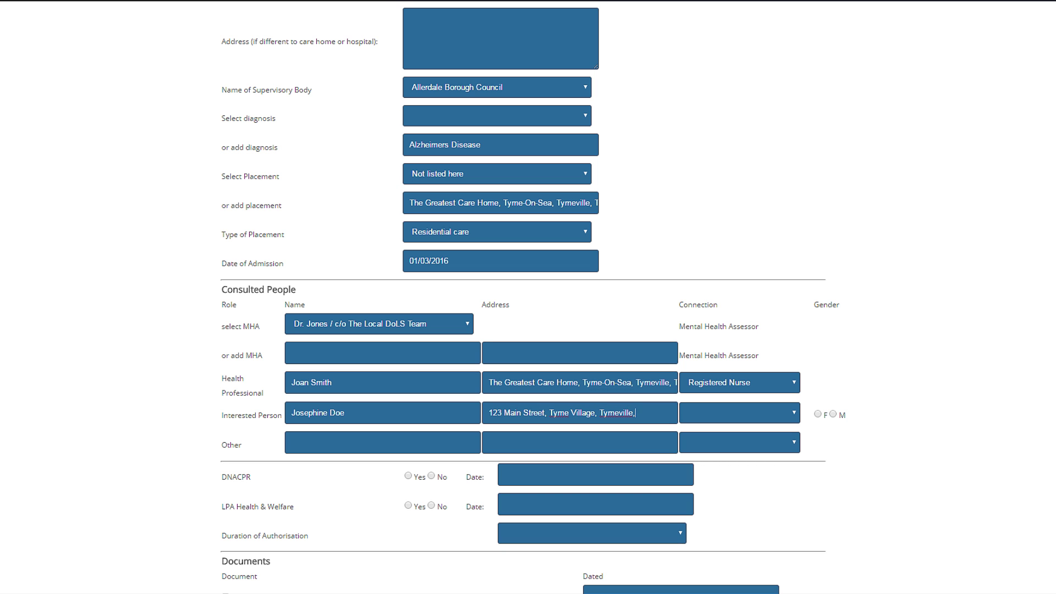
pyautogui.click(769, 418)
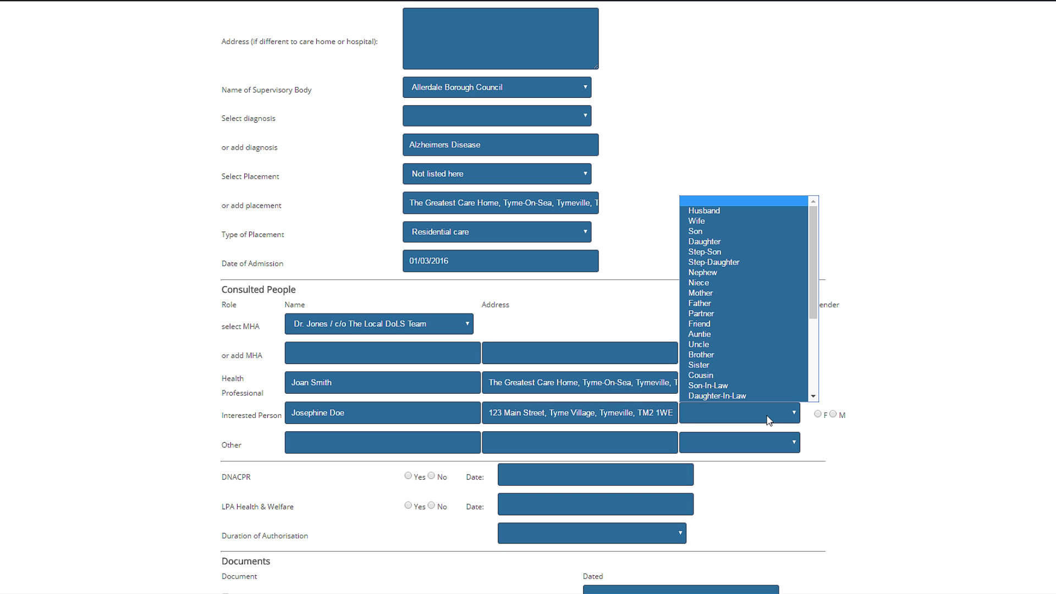
pyautogui.click(738, 313)
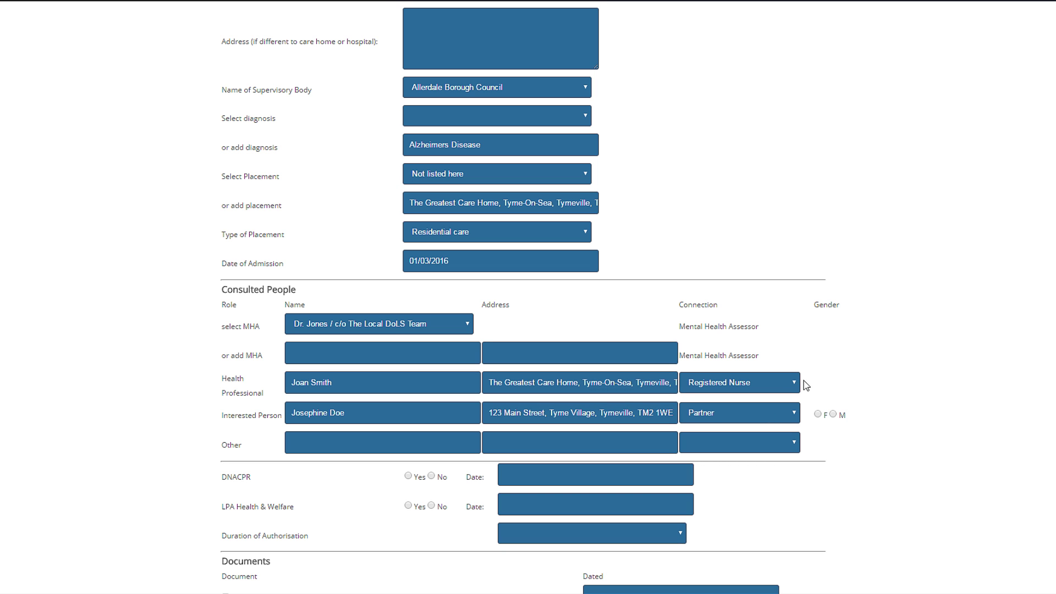
pyautogui.click(818, 414)
# - Answer Yes for DNACPR and LPA Health & Welfare, and set authorisation duration to 12 Months
pyautogui.scroll(-1, 829, 378)
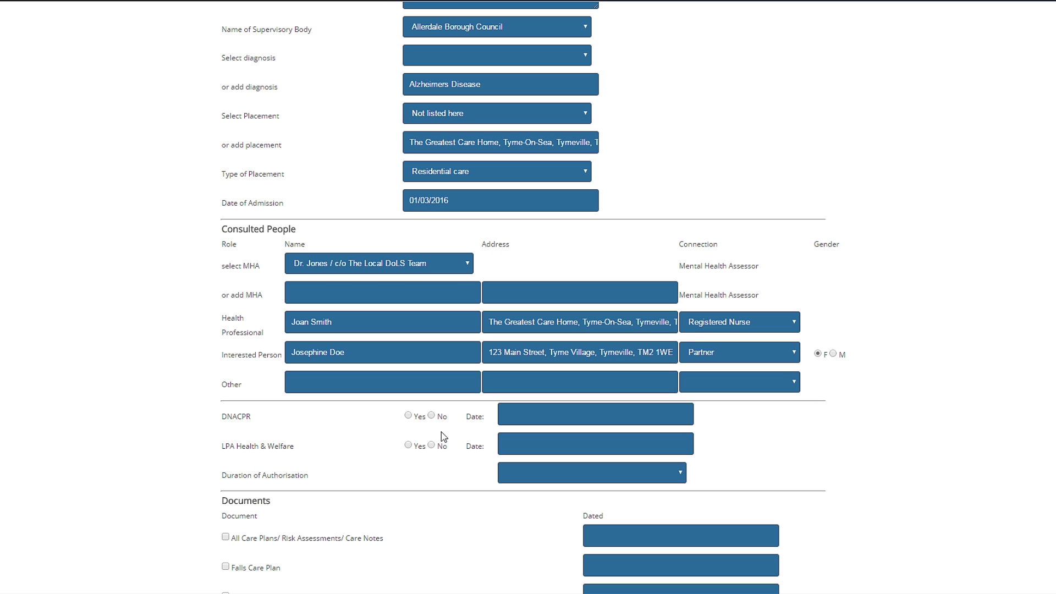
pyautogui.click(409, 416)
pyautogui.click(409, 445)
pyautogui.click(519, 475)
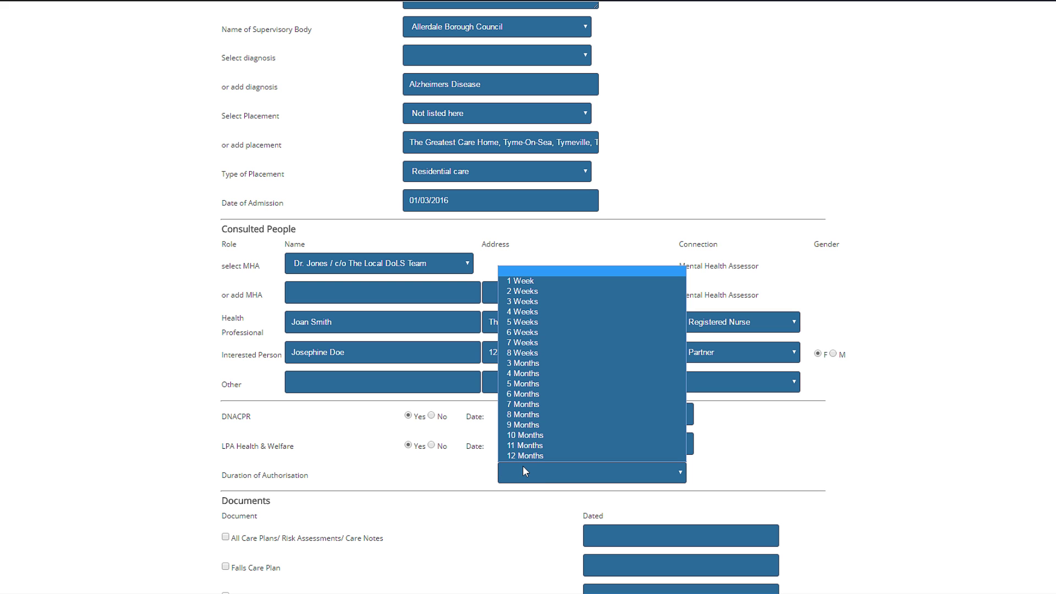
pyautogui.click(522, 460)
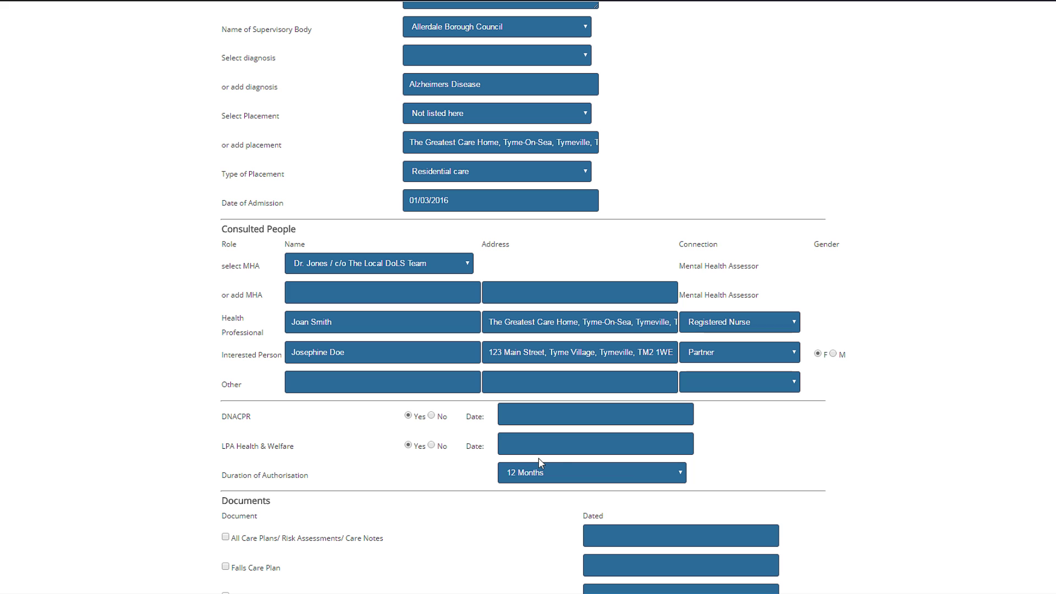
# - Mark the All Care Plans document as provided, dated 01/05/2016
pyautogui.scroll(-1, 637, 474)
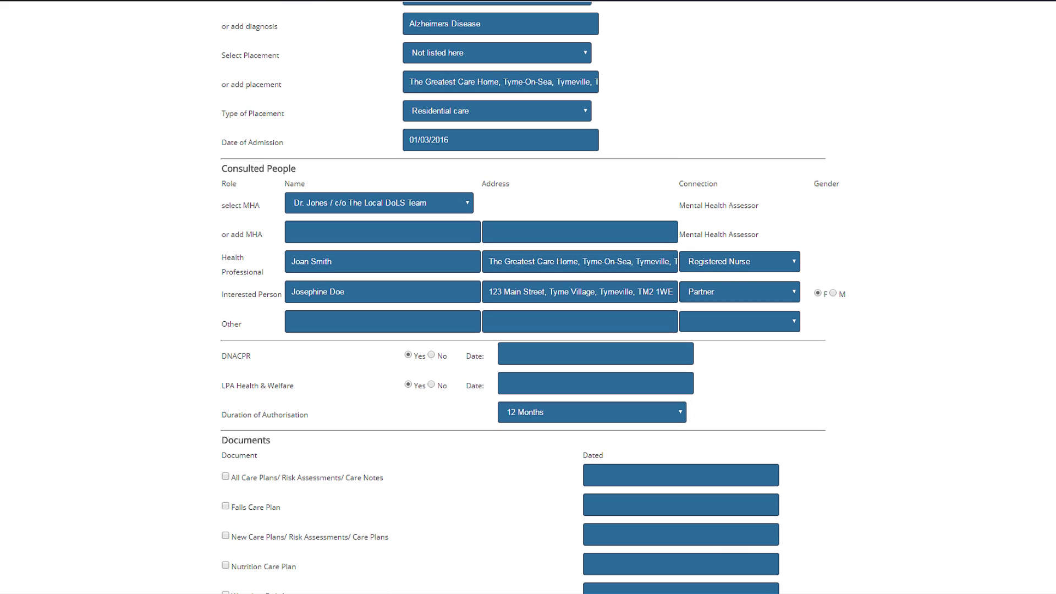
pyautogui.scroll(-1, 636, 474)
pyautogui.scroll(-1, 533, 297)
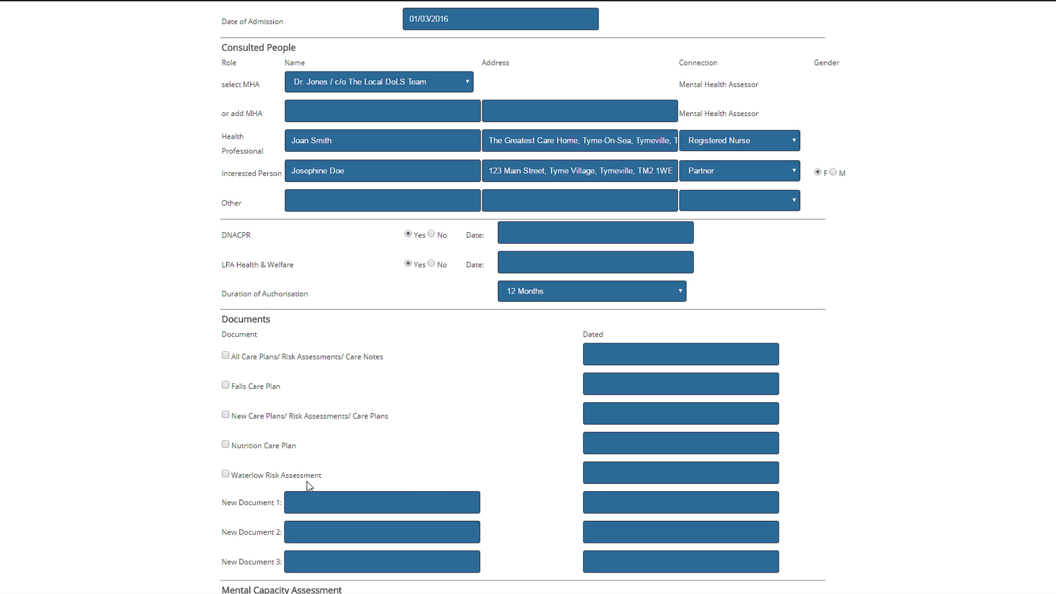
pyautogui.scroll(-1, 307, 485)
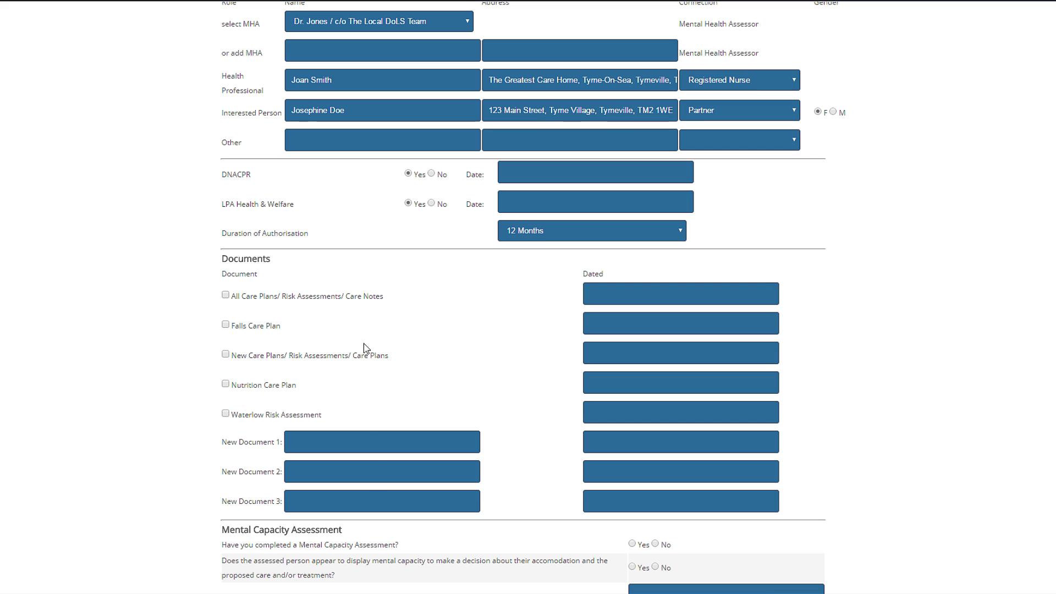
pyautogui.click(225, 295)
pyautogui.click(605, 293)
pyautogui.write('01/05/2016')
# - Record the capacity assessment as done 01/01/2016 at 15.00 in the managers office, hearing impairment No
pyautogui.scroll(-7, 533, 292)
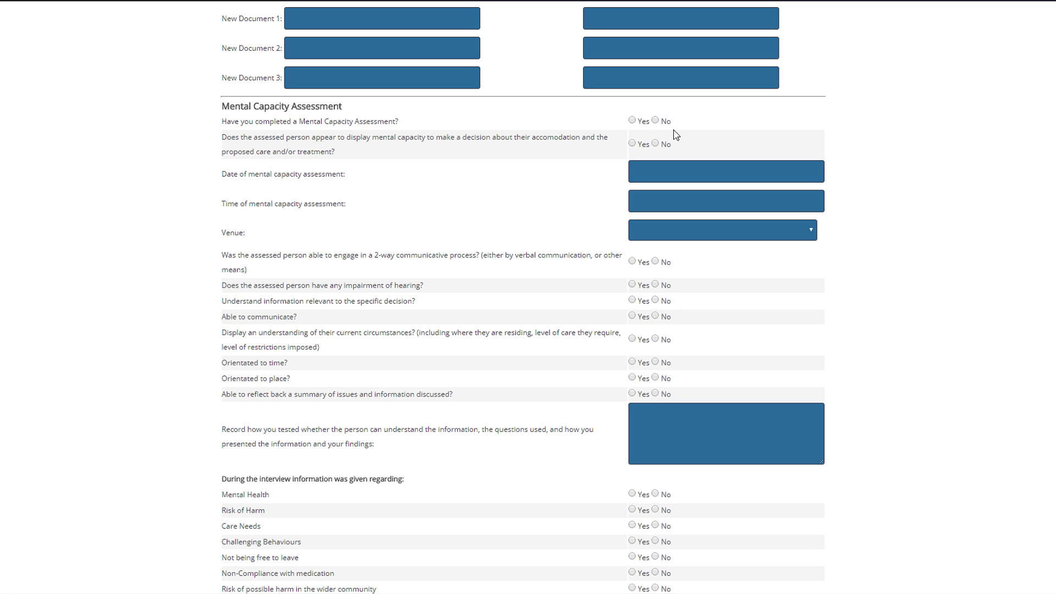
pyautogui.click(632, 121)
pyautogui.write('01/0')
pyautogui.write('15.00')
pyautogui.click(667, 231)
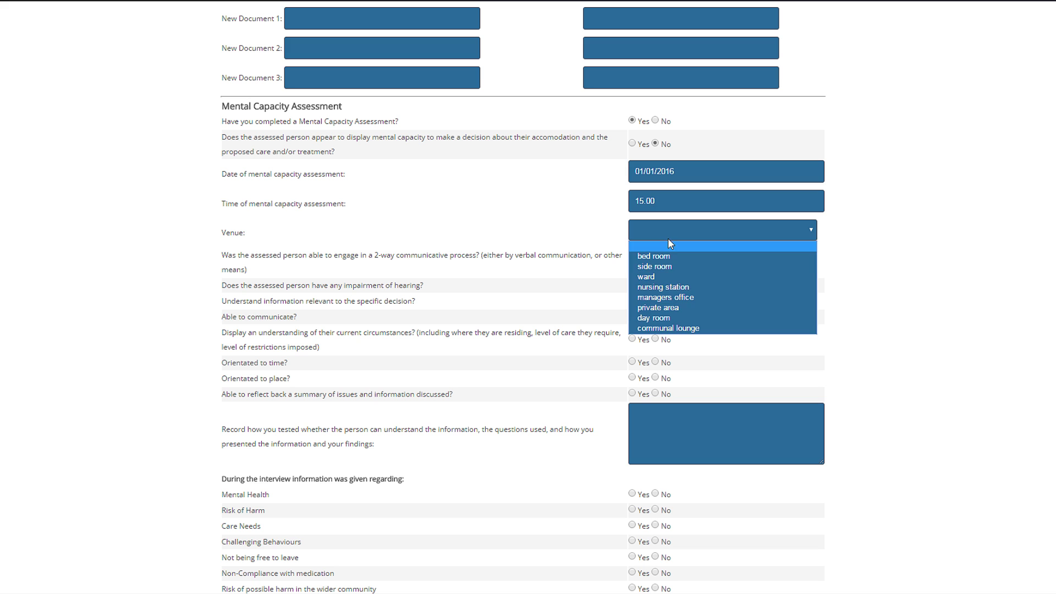
pyautogui.click(665, 300)
pyautogui.click(655, 284)
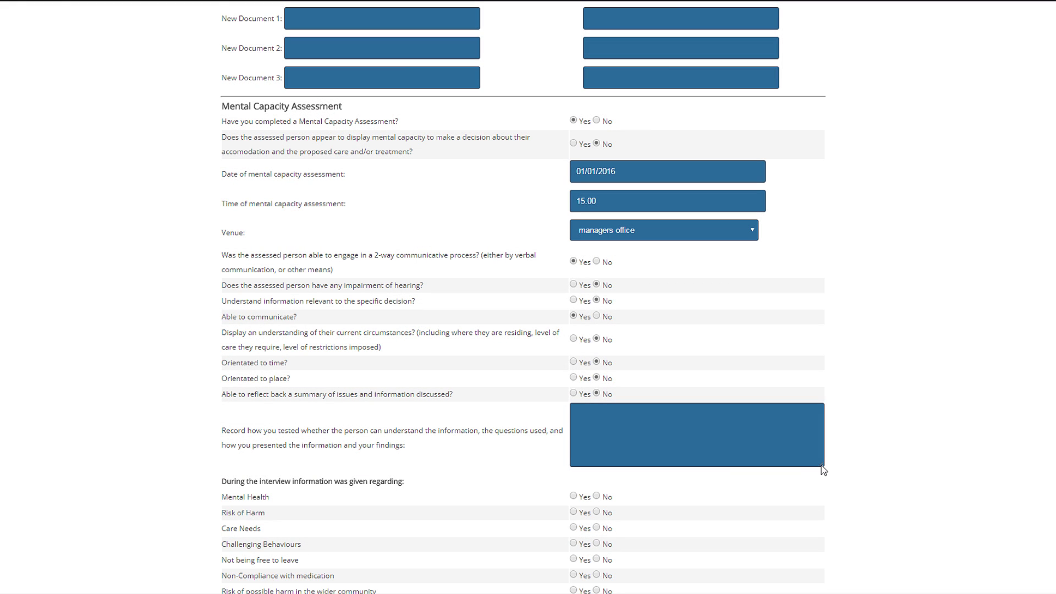
pyautogui.moveTo(824, 471); pyautogui.dragTo(821, 499)
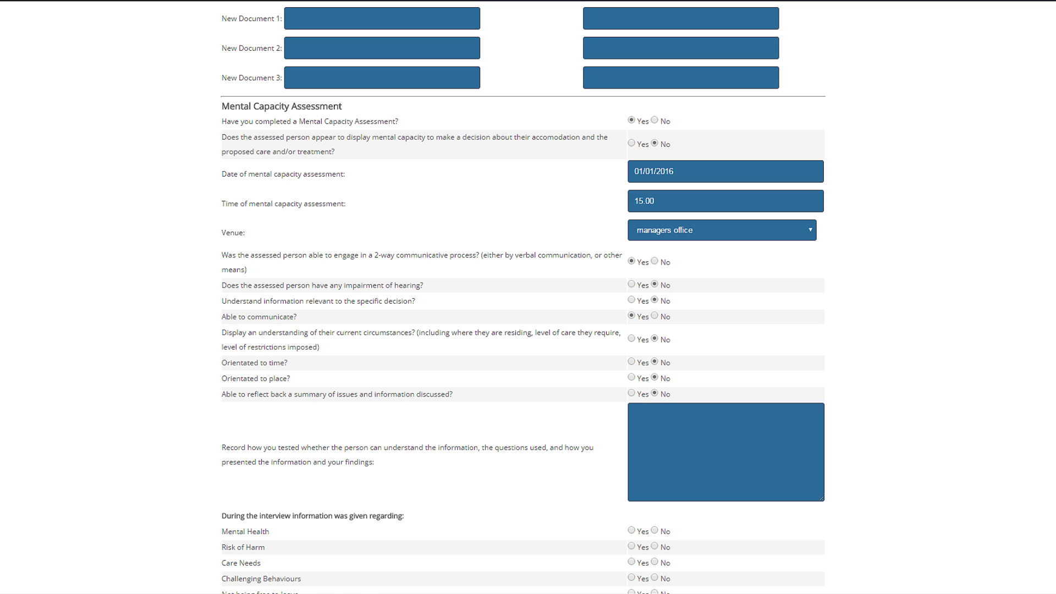
# - Write that he couldn't name or identify his residential placement, though he said he likes it there
pyautogui.write('In conversation with John, I asked him if he c')
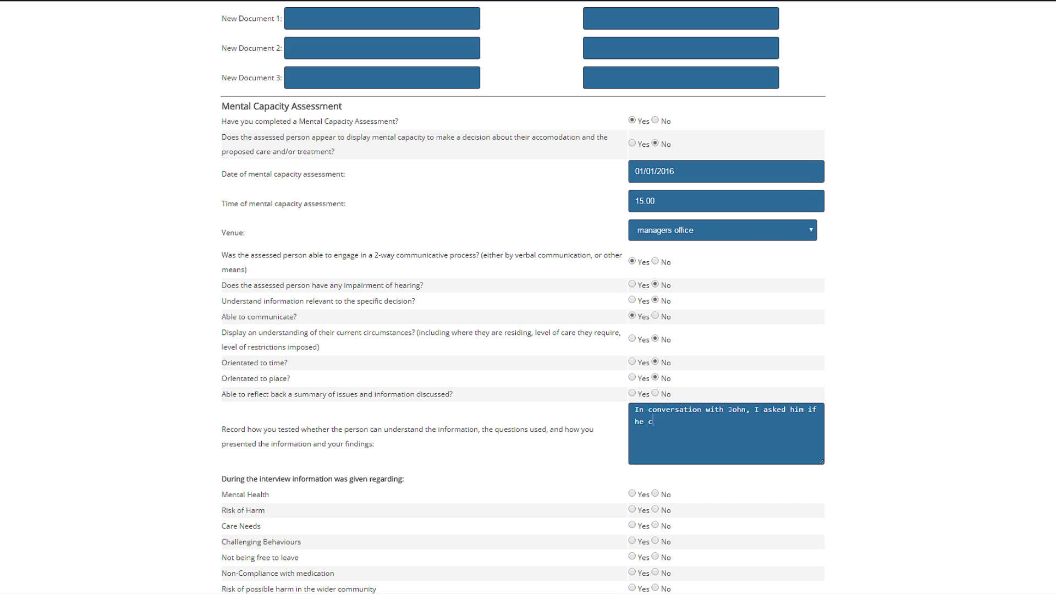
pyautogui.write('ould tell me the name and type of placement he is currently residing in. He re')
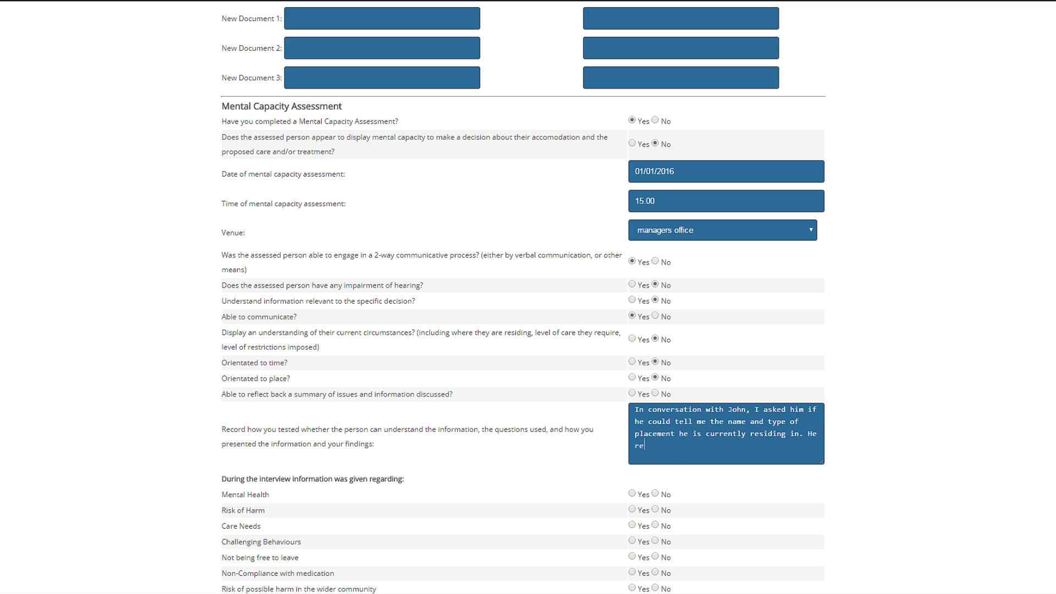
pyautogui.write('plied by saying "I don\'t know what this place is called, I don\'t think I\'ve been here before')
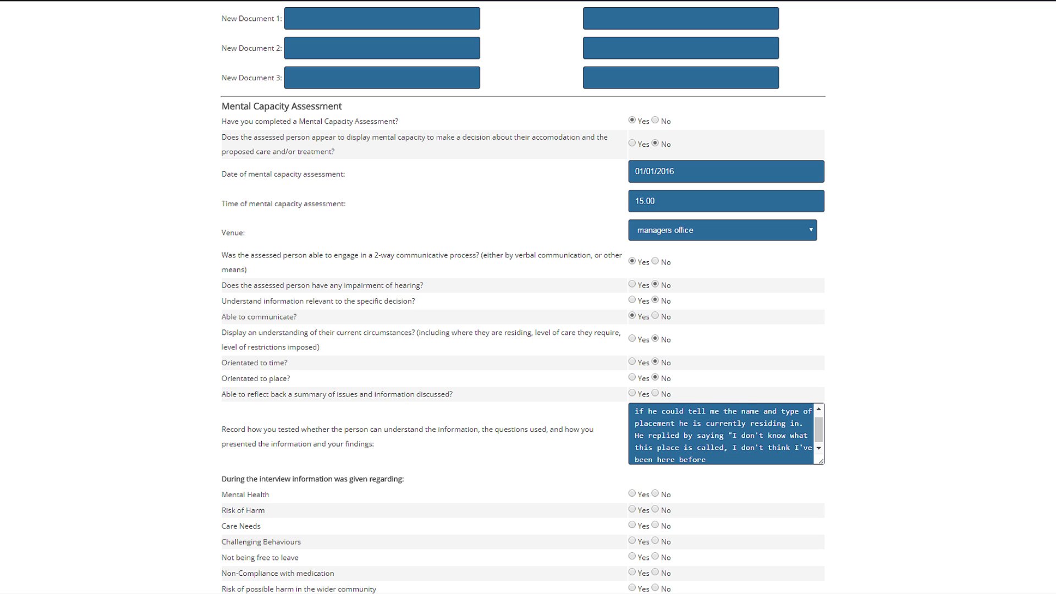
pyautogui.write('. It\'s near the old fish market on Main Road". John was unable to correctly')
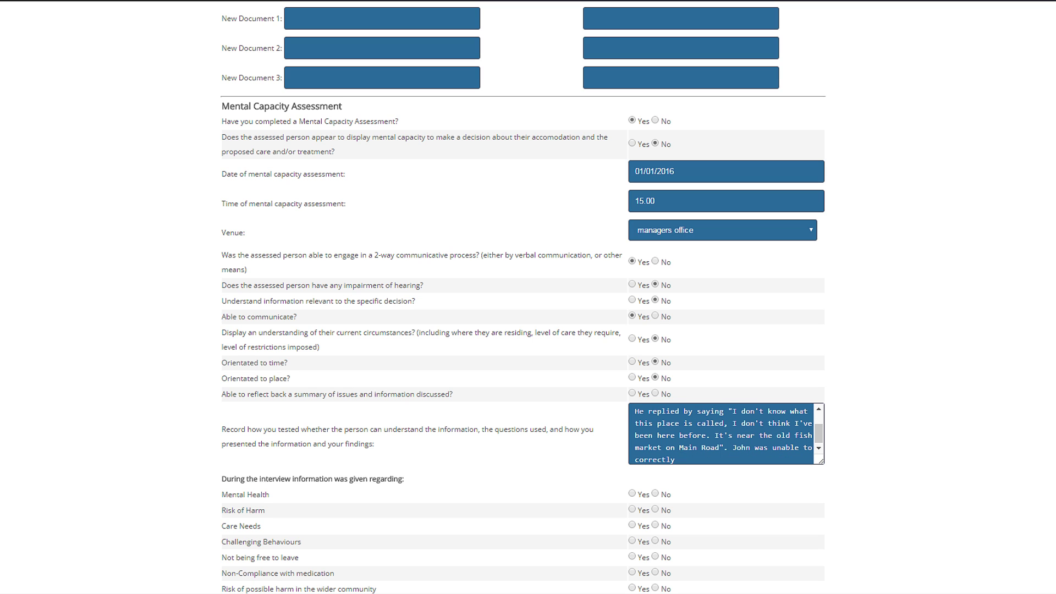
pyautogui.write(' identify that he was in residential care. He informed me that he liked it theerre')
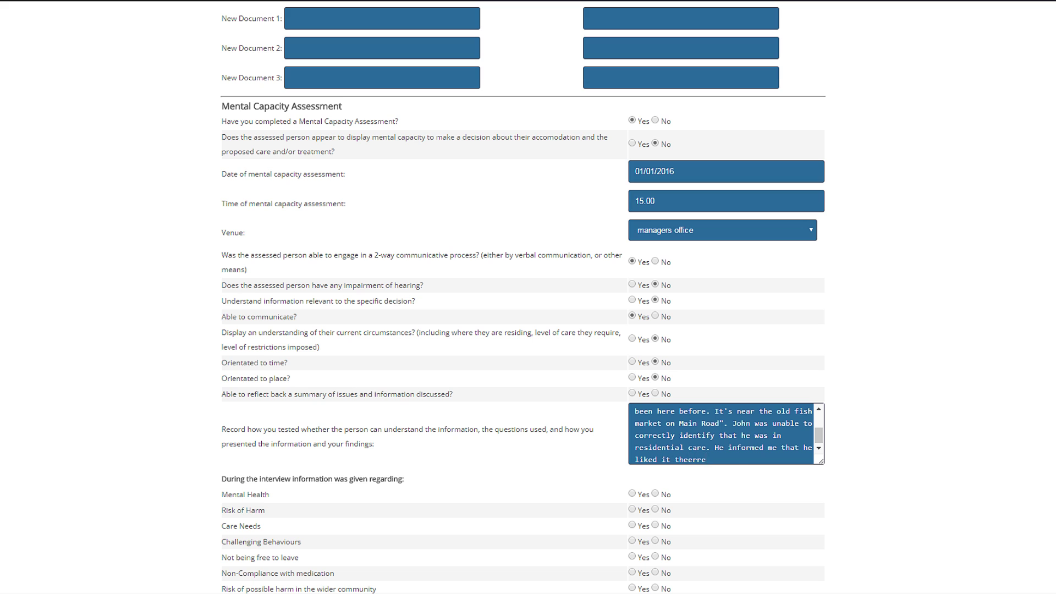
pyautogui.press('BackSpace')
pyautogui.press('BackSpace')
pyautogui.press('BackSpace')
pyautogui.press('BackSpace')
pyautogui.write('re, stating, "I like it here, the staff are friendly. I just wish the')
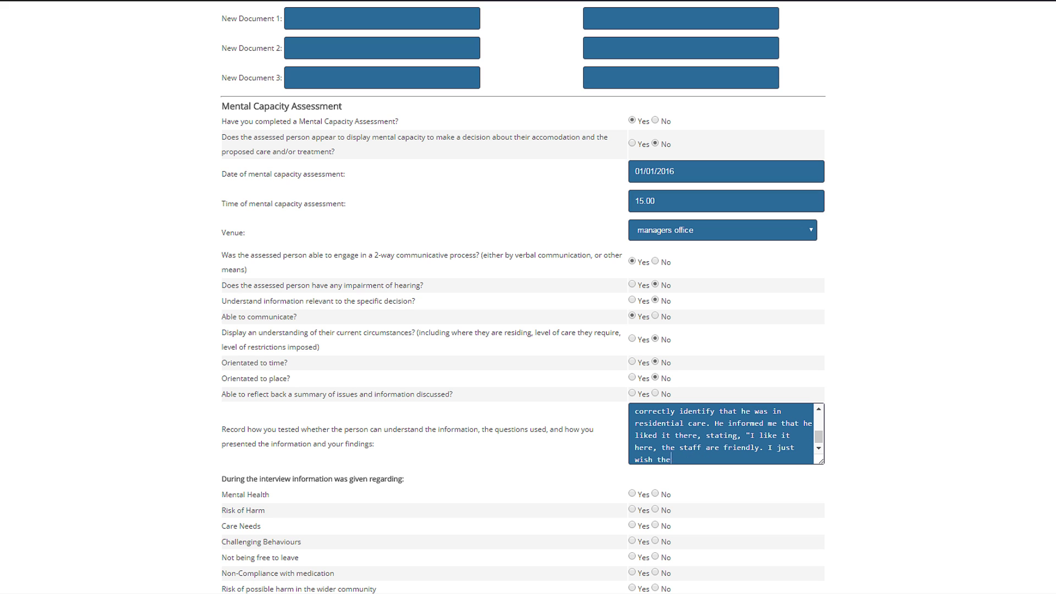
pyautogui.write('y would let me out to watch the football on a Saturday". I asked J')
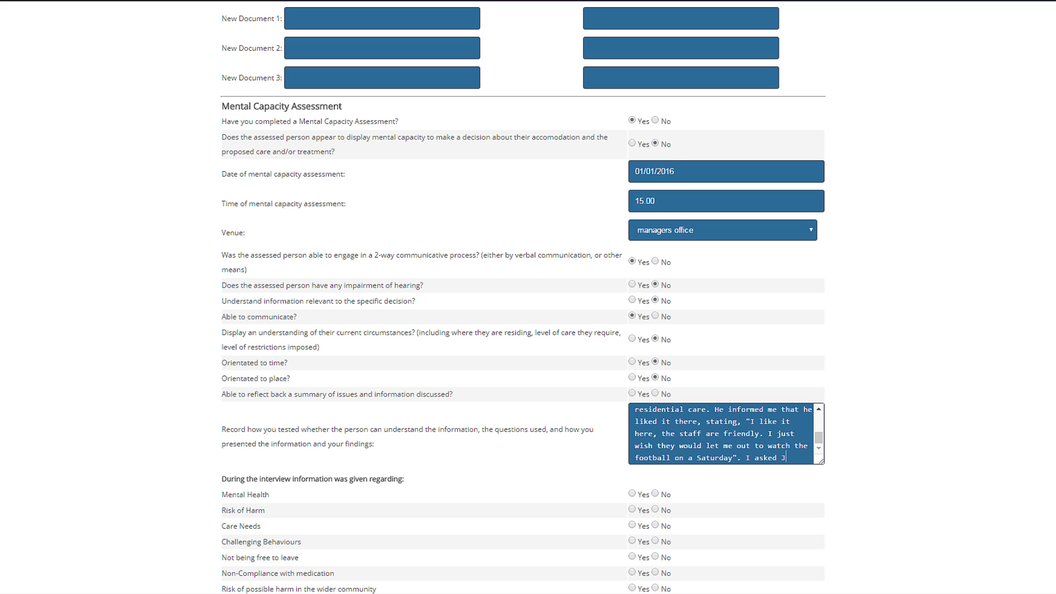
pyautogui.write('ohn further, how he would get')
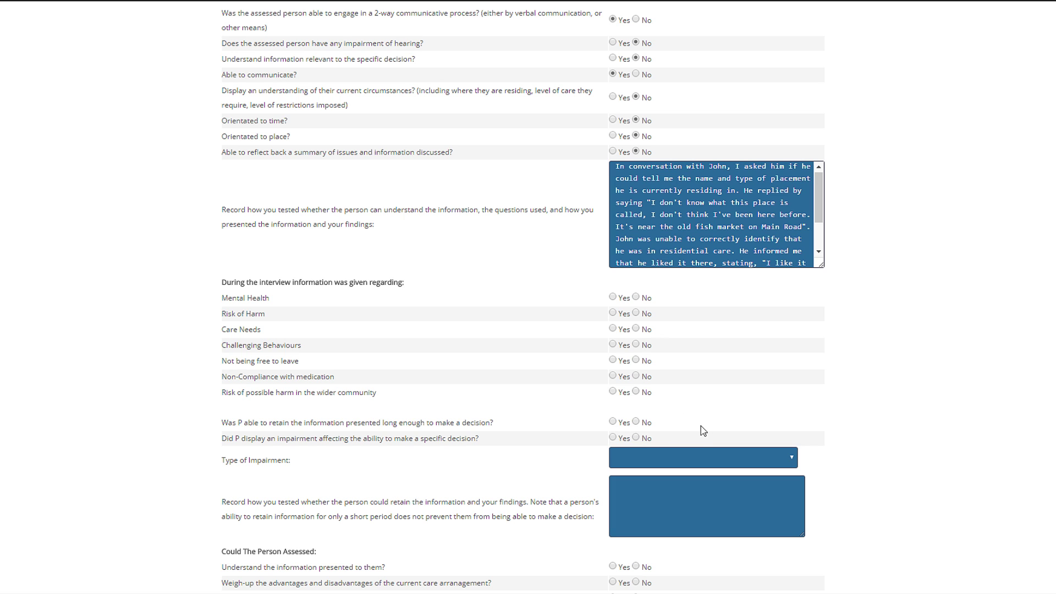
# - Mark all seven interview topics as discussed, from Mental Health to harm in the wider community
pyautogui.click(611, 297)
pyautogui.click(612, 312)
pyautogui.click(612, 329)
pyautogui.click(612, 345)
pyautogui.click(612, 360)
pyautogui.click(612, 375)
pyautogui.click(611, 391)
# - Record information not retained, a cognitive impairment, and findings that he couldn't retain information to weigh decisions
pyautogui.click(636, 421)
pyautogui.click(612, 437)
pyautogui.click(703, 457)
pyautogui.click(825, 480)
pyautogui.write('John was unable ')
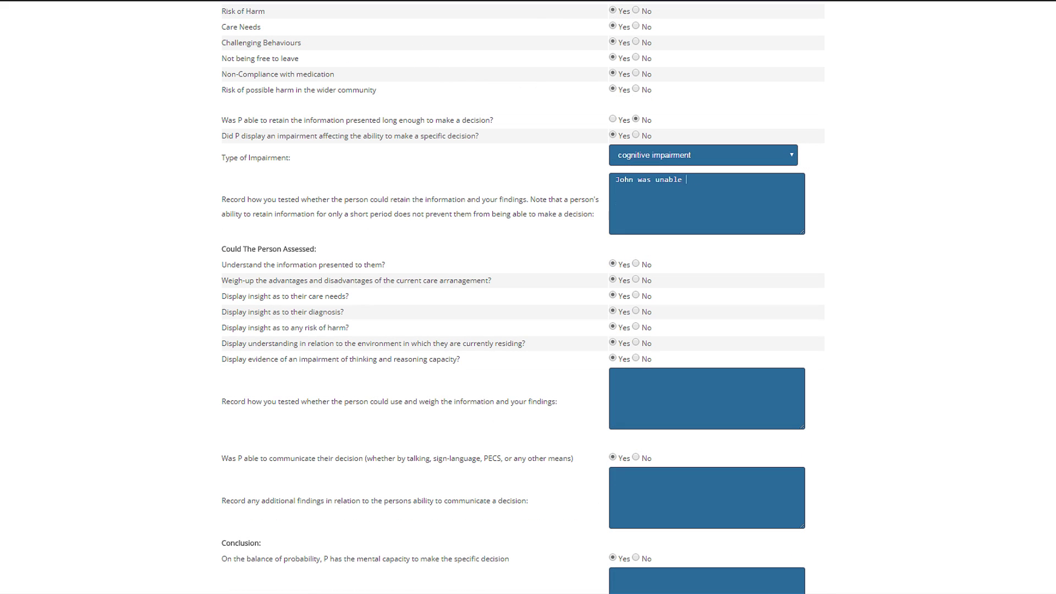
pyautogui.write('to retain inf')
pyautogui.write('ormation to use it to make a balanced or w')
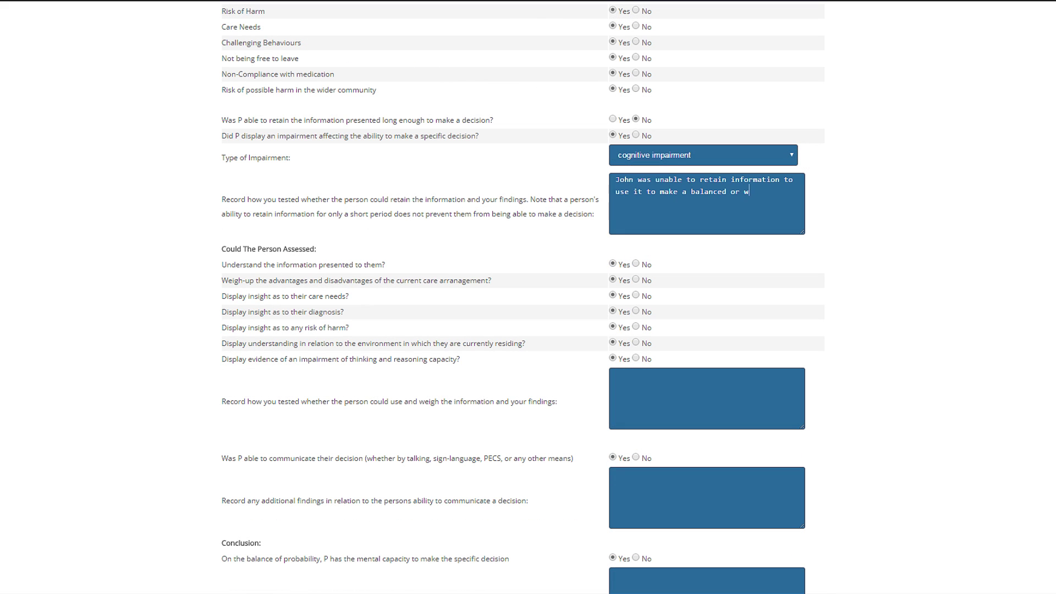
pyautogui.write('eighed-up decision. He appeared unable to retain that he was in a residential care home, or t')
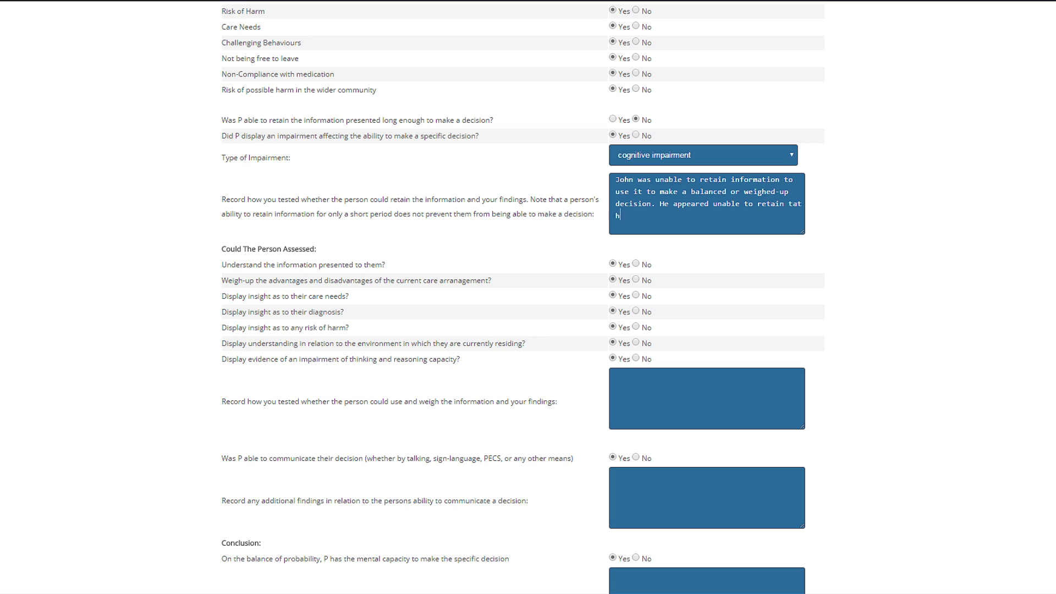
pyautogui.write('hat he was unable to manage his own care needs independently. ')
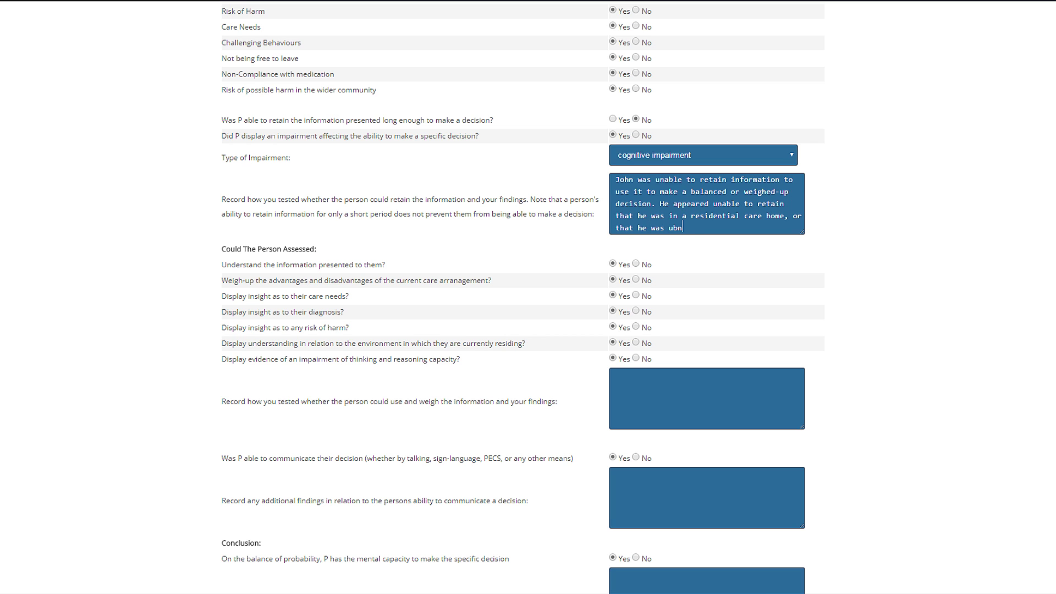
pyautogui.write('John was unable to rem')
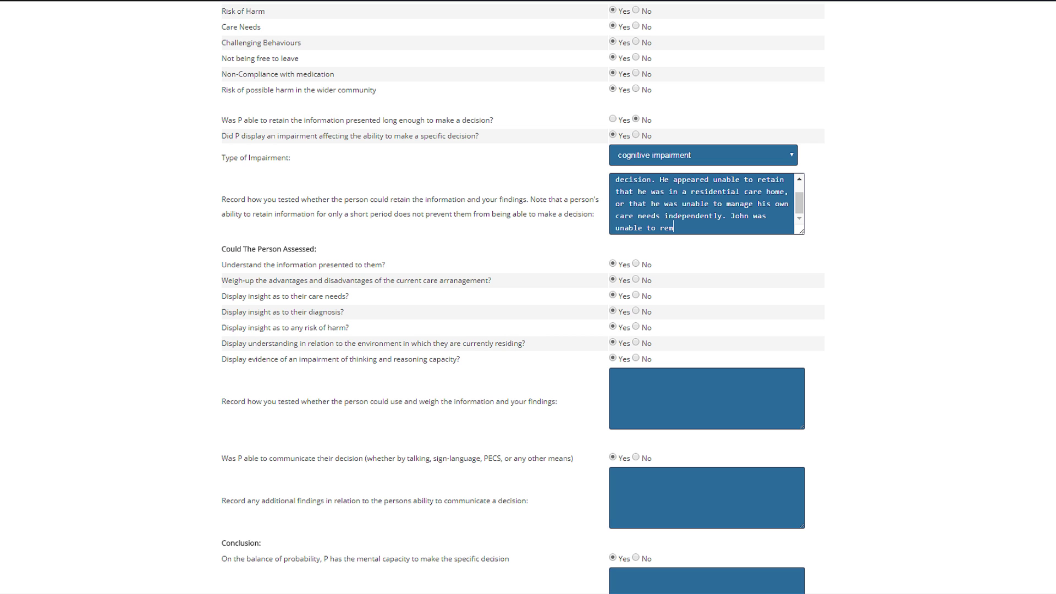
pyautogui.write('ember that he has any health needs which require support from staff at')
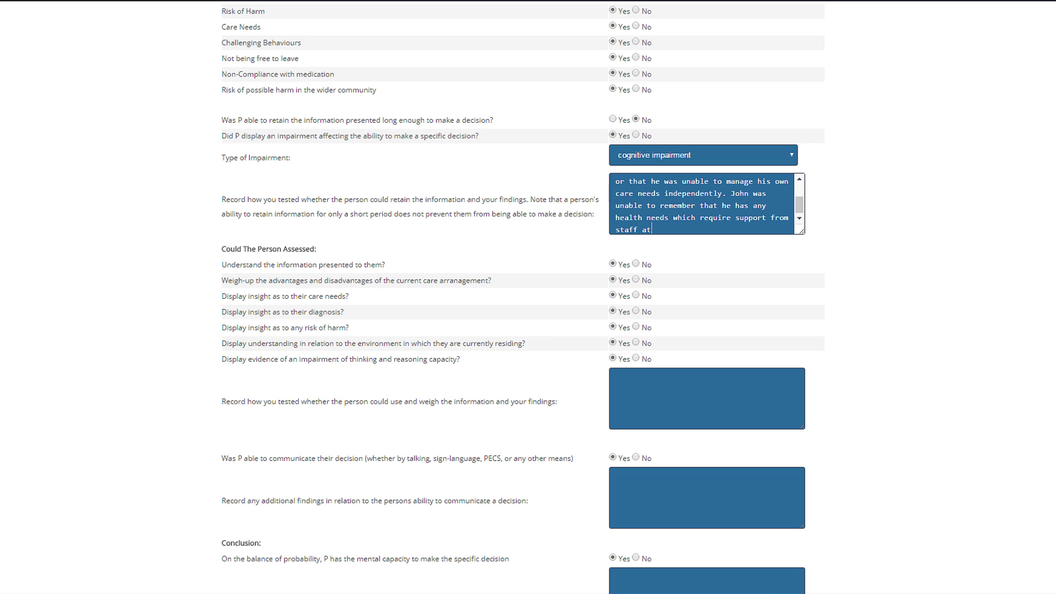
pyautogui.write(' the home, including Diabetes, Angina and day to day tasks, such as eating and managing his continec')
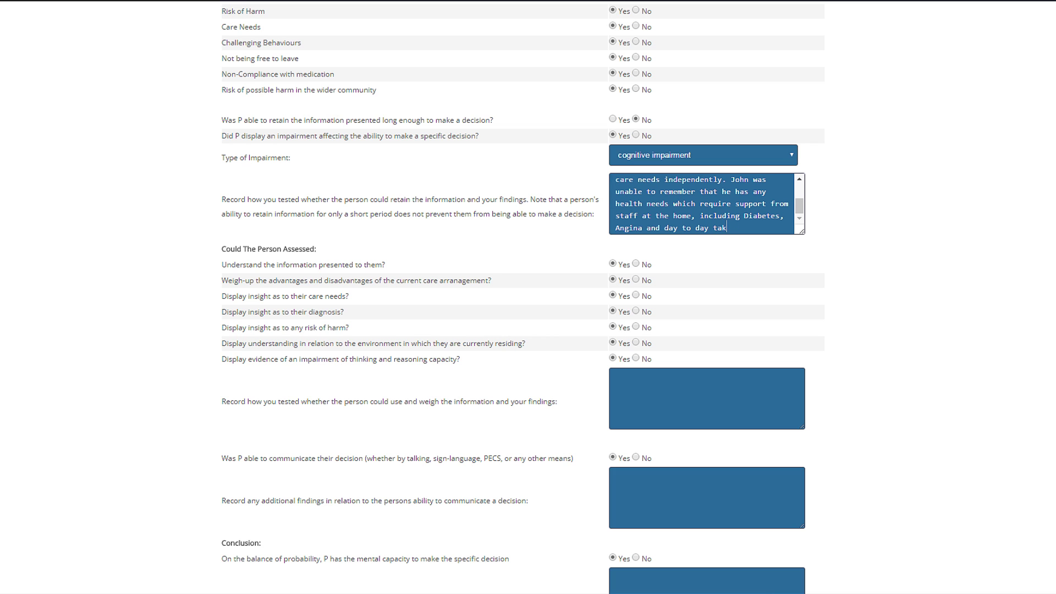
pyautogui.press('BackSpace')
pyautogui.write('nce.')
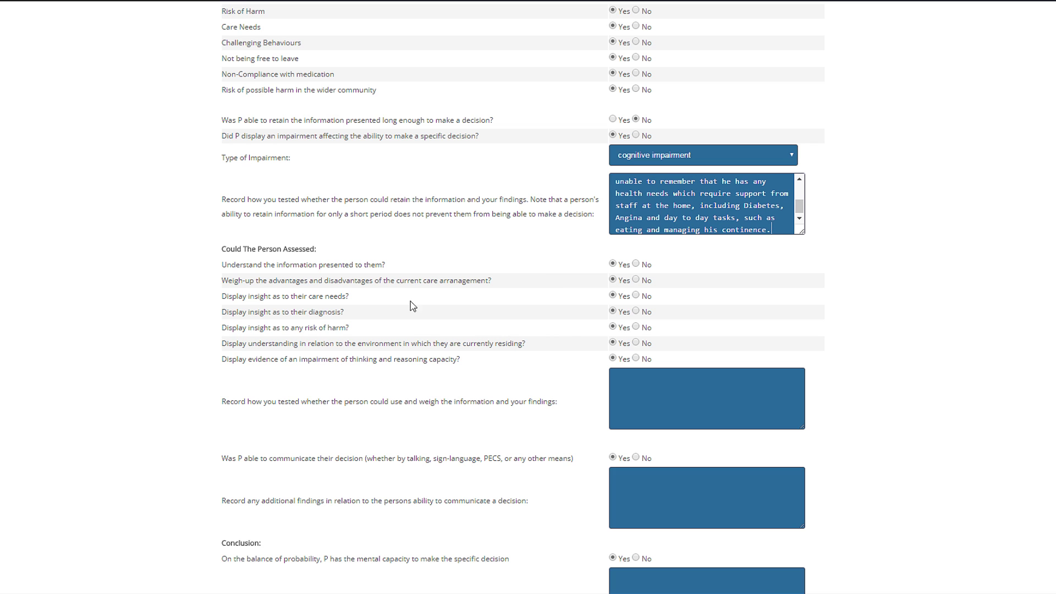
# - Answer No to all six insight and understanding questions, describe his inability to weigh risks, and conclude No
pyautogui.click(635, 327)
pyautogui.click(636, 311)
pyautogui.click(636, 296)
pyautogui.click(636, 280)
pyautogui.click(635, 264)
pyautogui.click(636, 343)
pyautogui.scroll(-1, 635, 343)
pyautogui.click(687, 336)
pyautogui.write('John was unable to weigh-')
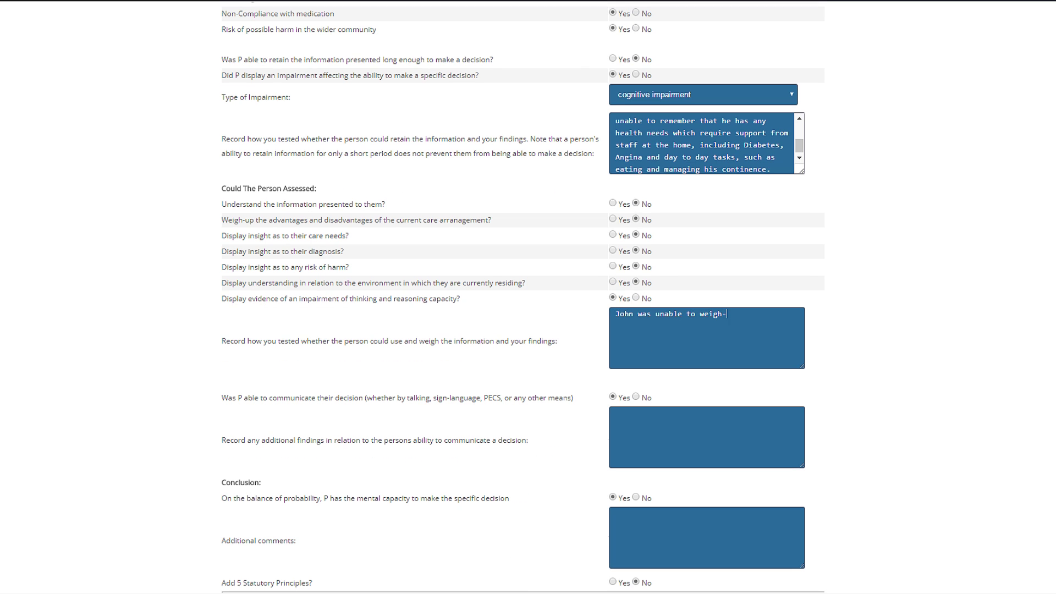
pyautogui.write('up the risk of harm he could be subjected to if he did not remain in 24-h')
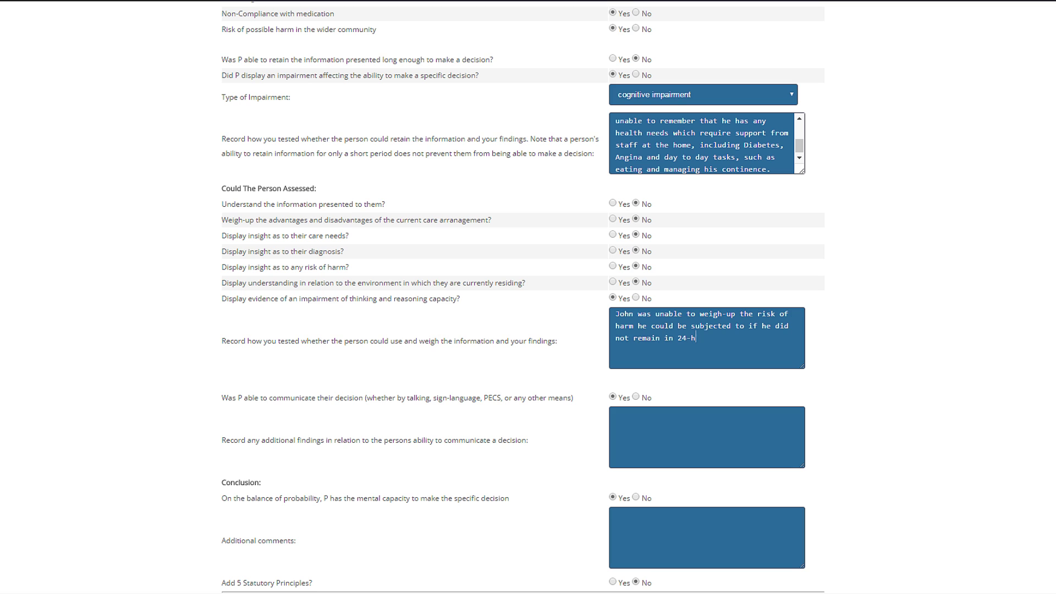
pyautogui.write('our residential care. He was unable to understand ')
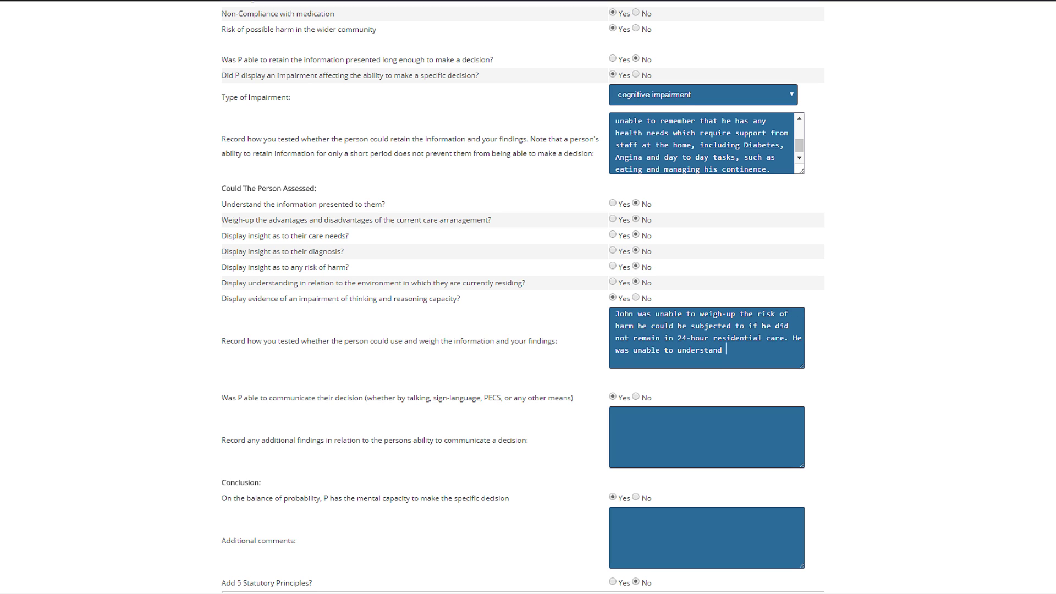
pyautogui.write('the information presented to him, and use it to make a balanced and weighed-up decision in regard to his residence and care needs.')
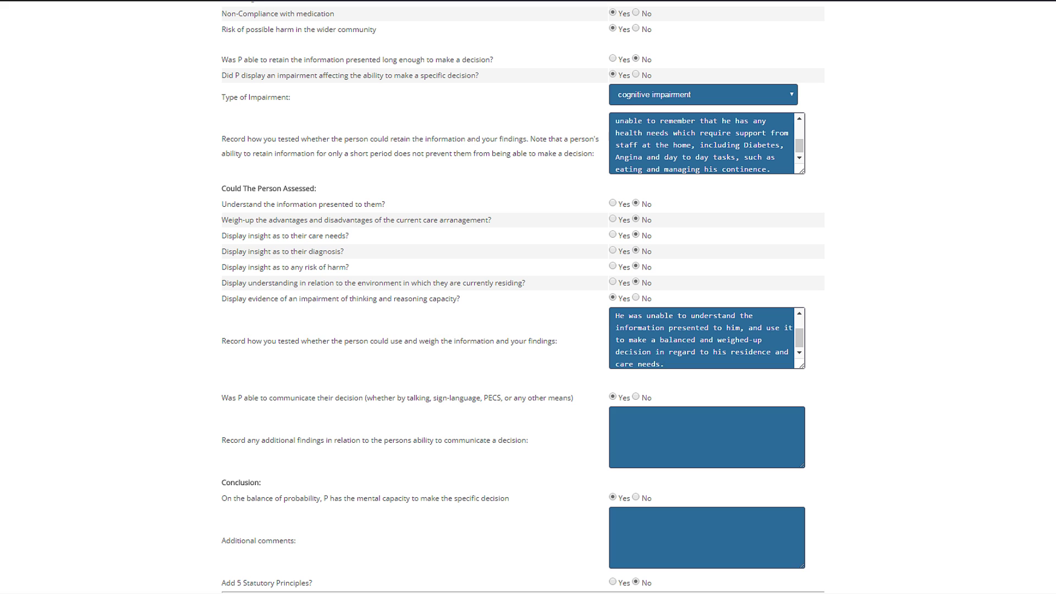
pyautogui.click(635, 497)
# - Type the admission and Alzheimer's background, correct 'including', then note Angina, diet-controlled Diabetes and walking assistance
pyautogui.scroll(-5, 632, 448)
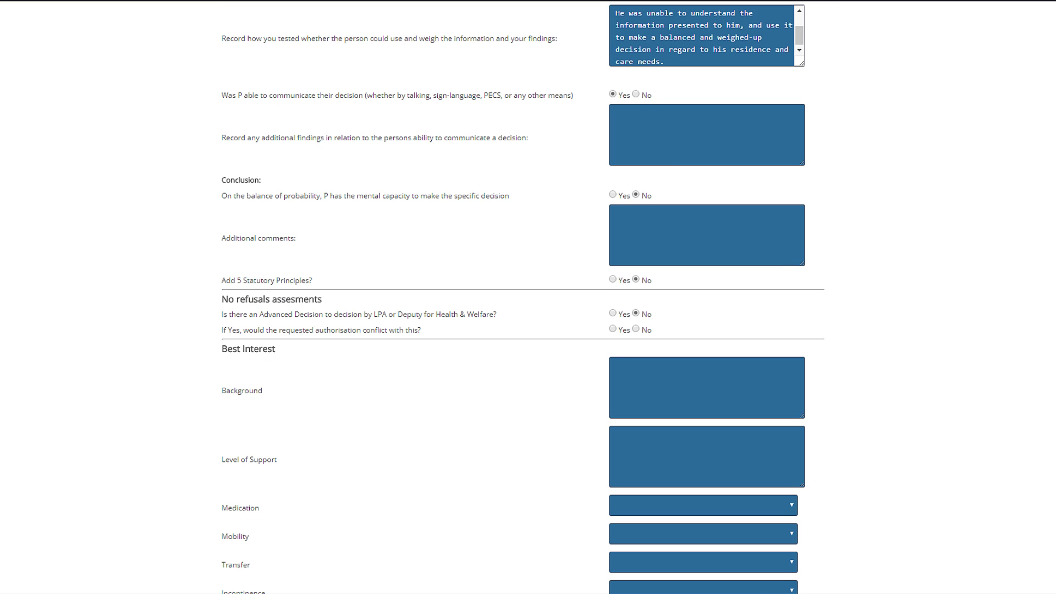
pyautogui.scroll(-2, 630, 448)
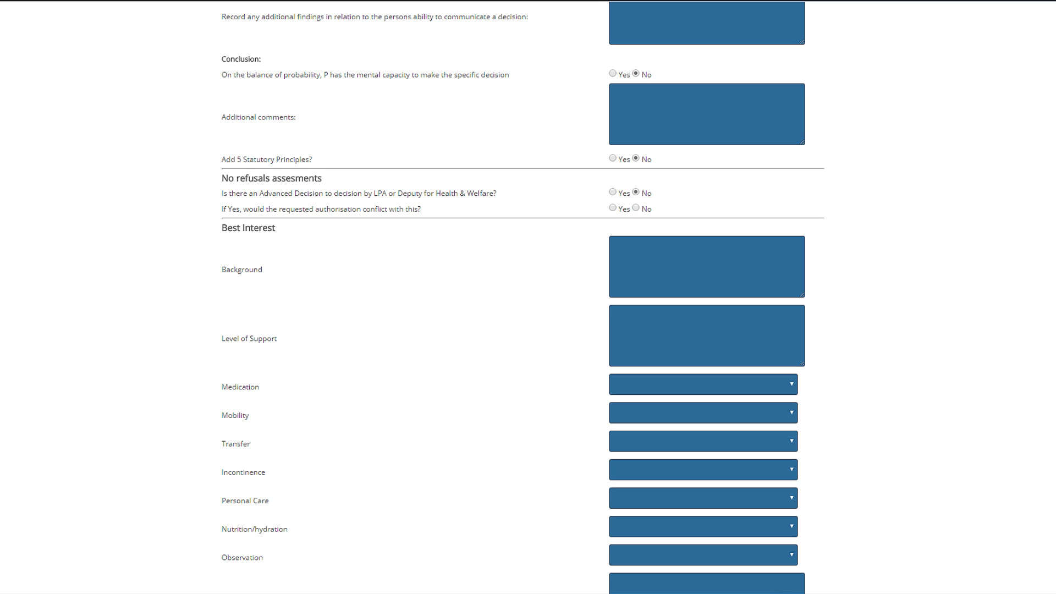
pyautogui.write("was admitted on 01/01/2016. He has a diagnosis of Alzheimer's Disease. He requires su")
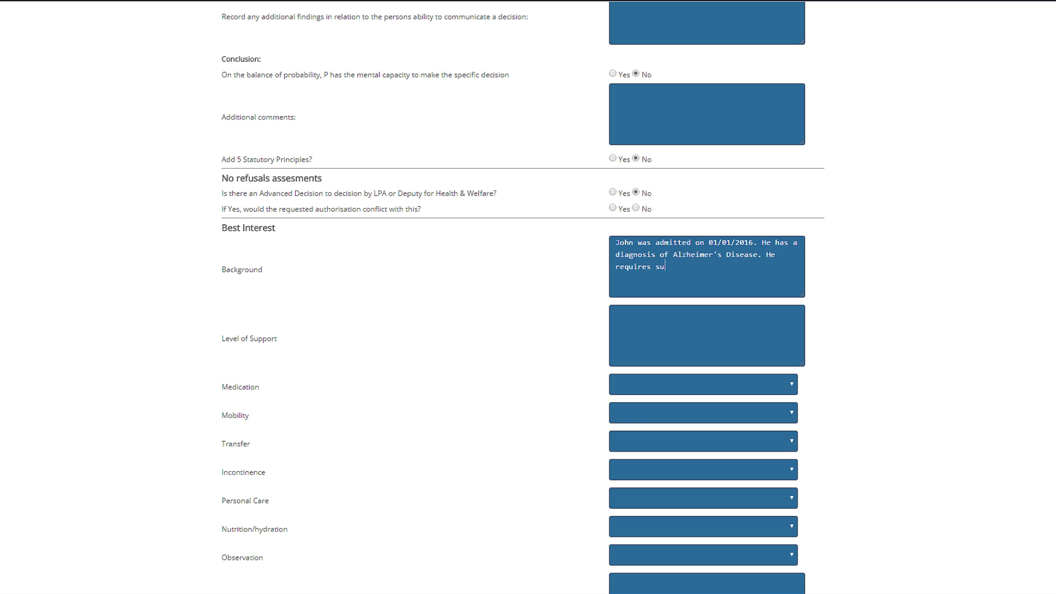
pyautogui.write('pport from care staff for most of his care needs, including the following.')
pyautogui.rightClick(702, 275)
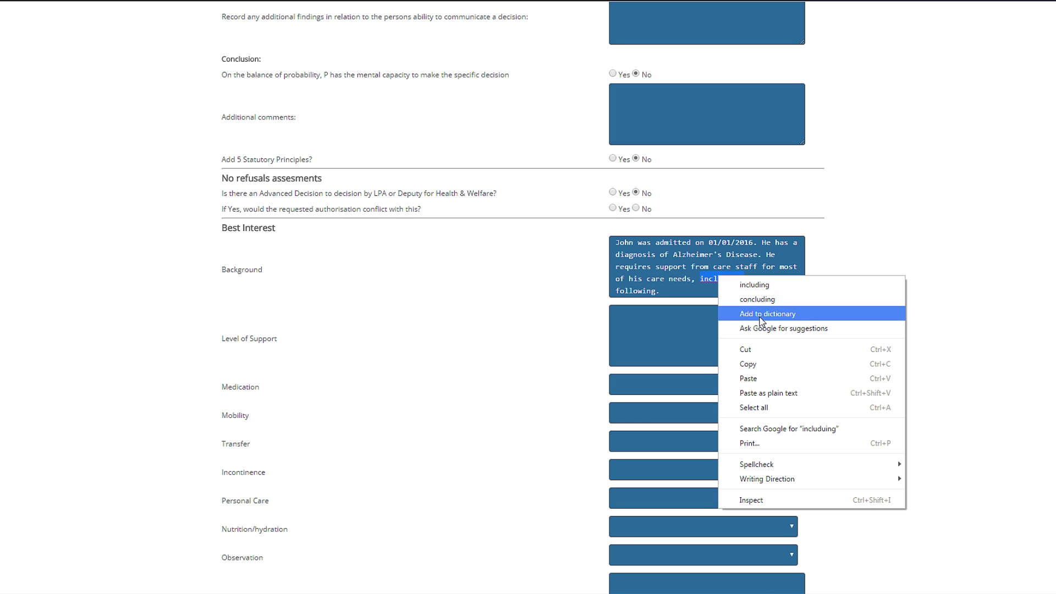
pyautogui.click(706, 336)
pyautogui.write('John has Angina, Diabetes (diet controlled) and requires assistance with walkin')
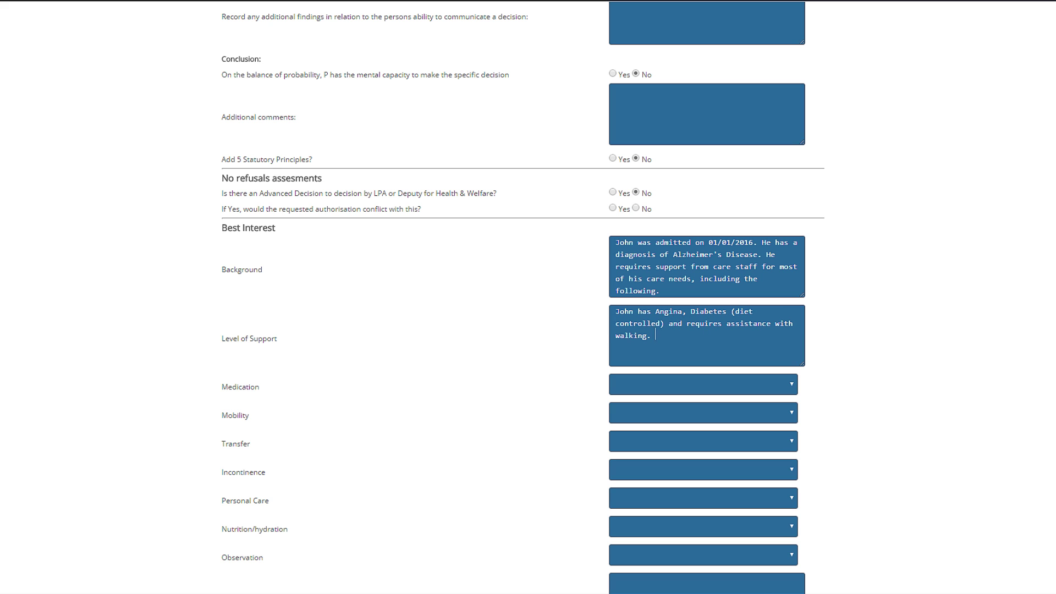
pyautogui.write('g.')
# - Set Medication to reliance on staff and Mobility to walking with a walking frame
pyautogui.click(766, 391)
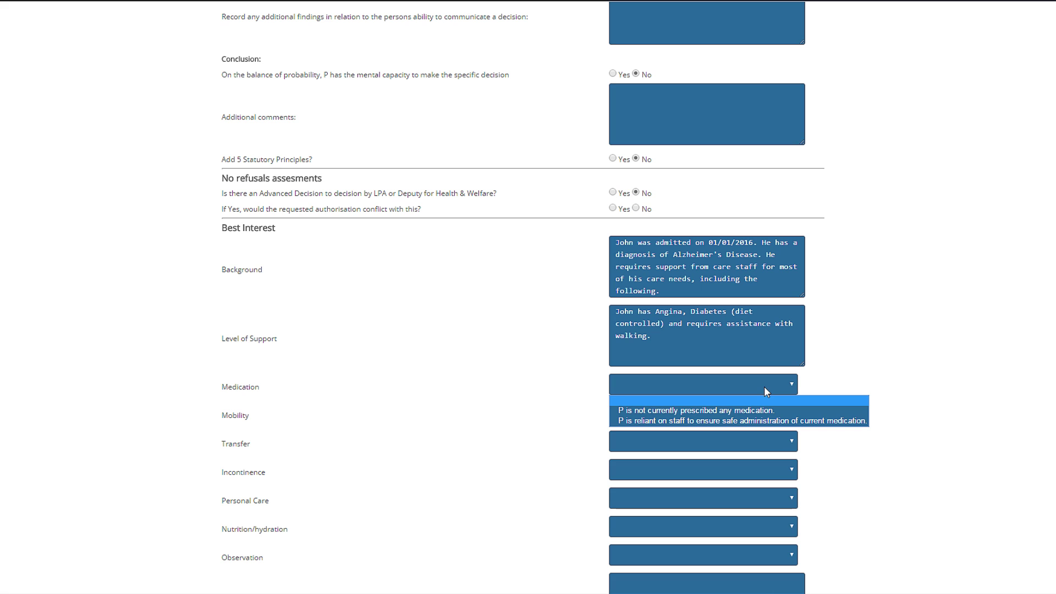
pyautogui.click(763, 421)
pyautogui.click(761, 414)
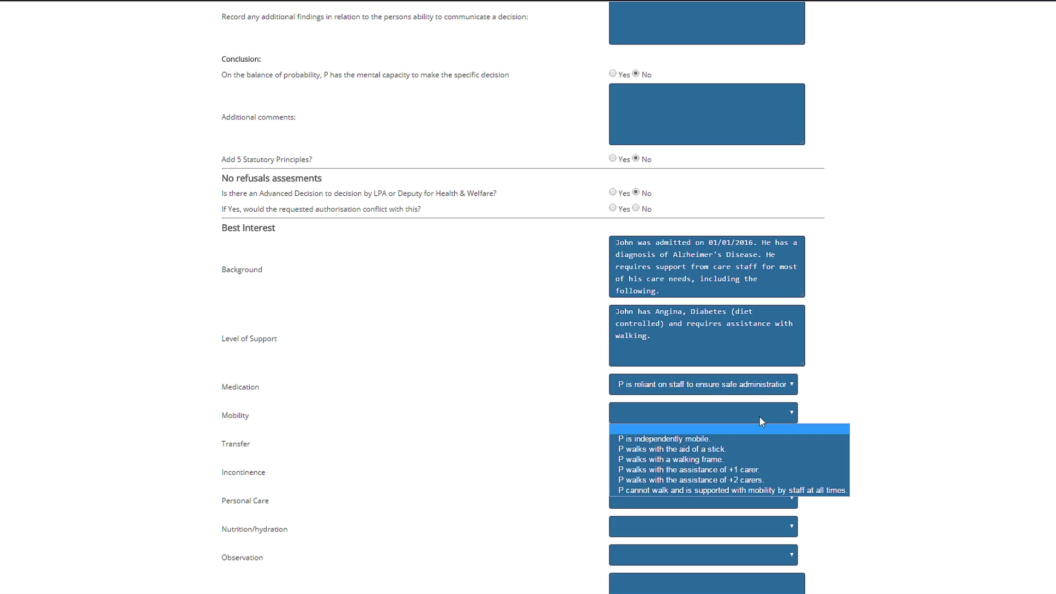
pyautogui.click(755, 440)
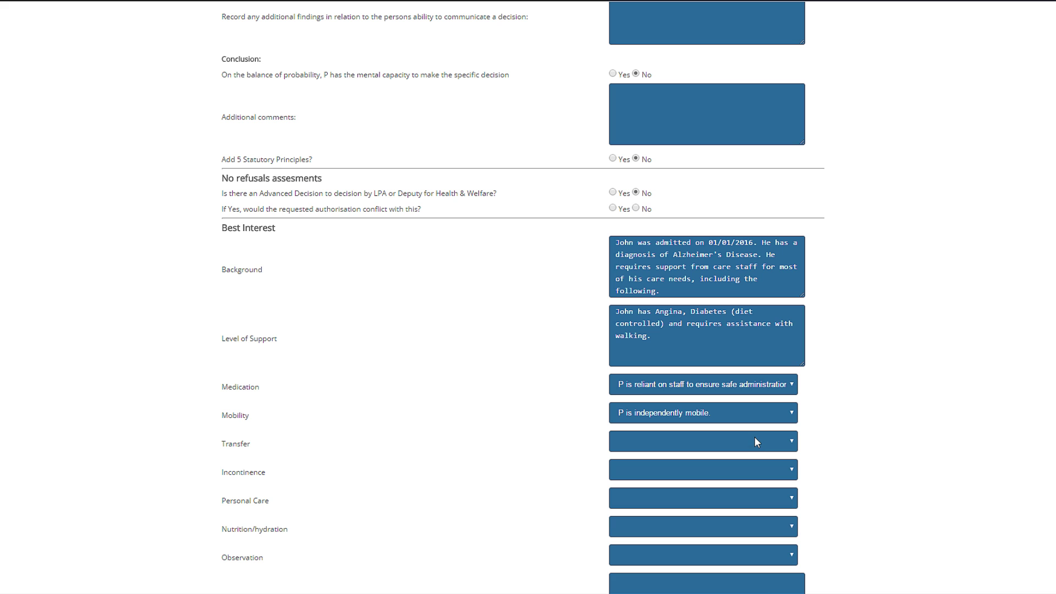
pyautogui.click(750, 460)
pyautogui.click(749, 441)
# - Set one-carer transfer, urine and faecal incontinence, supported dressing and full nutritional support
pyautogui.click(751, 474)
pyautogui.click(751, 470)
pyautogui.click(751, 523)
pyautogui.click(745, 497)
pyautogui.click(742, 517)
pyautogui.click(738, 526)
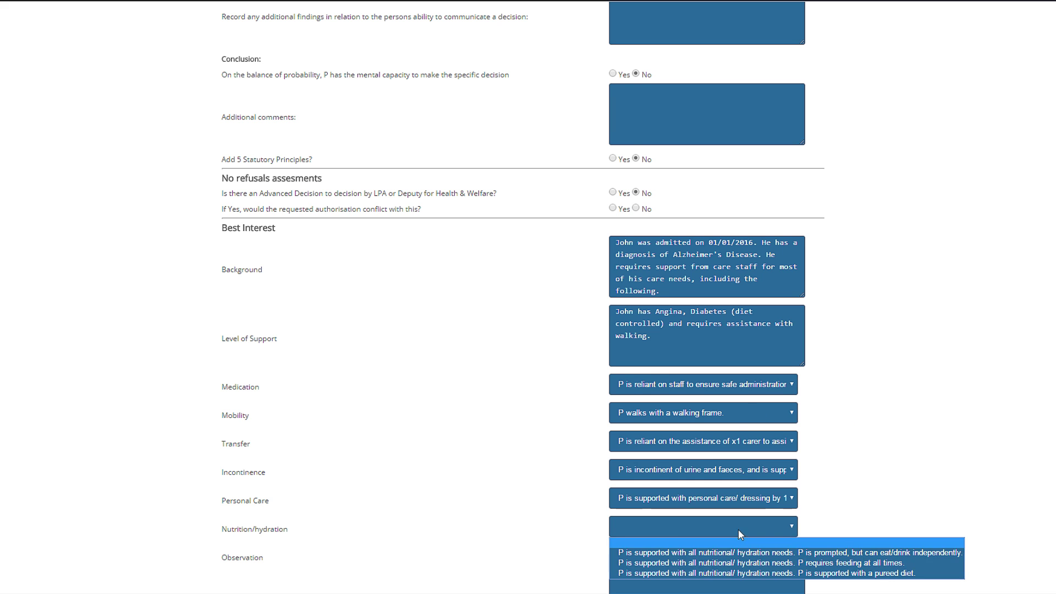
pyautogui.click(738, 552)
pyautogui.scroll(-5, 874, 495)
# - Complete the MHA notes on the doctor's view of receptive dysphasia and mental health impact
pyautogui.write('In discussion with Dr. Jones, she notes that John displayed evidence of receptive dysphasia. She notes that John was not orientated to ')
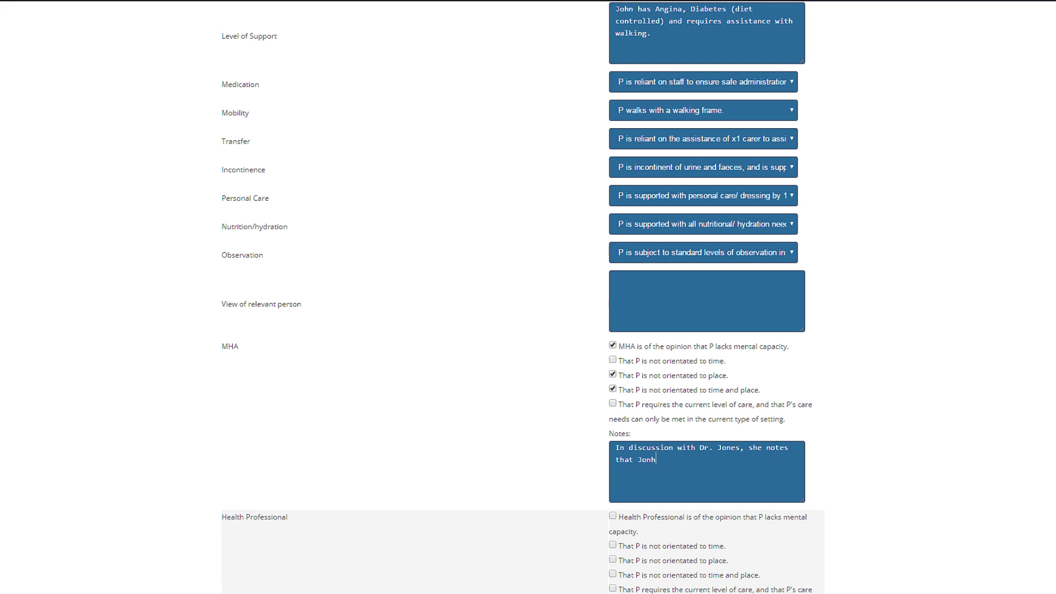
pyautogui.write('time or placeand that she')
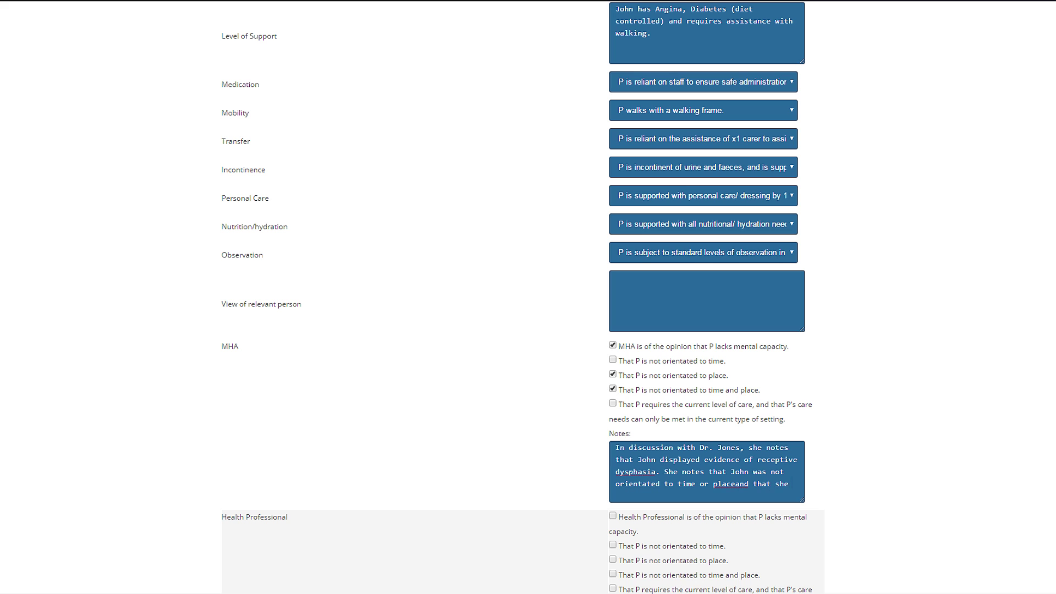
pyautogui.write('hn appears not to have insight as to his memory impairment. Dr. Jnes notes that due to this, John')
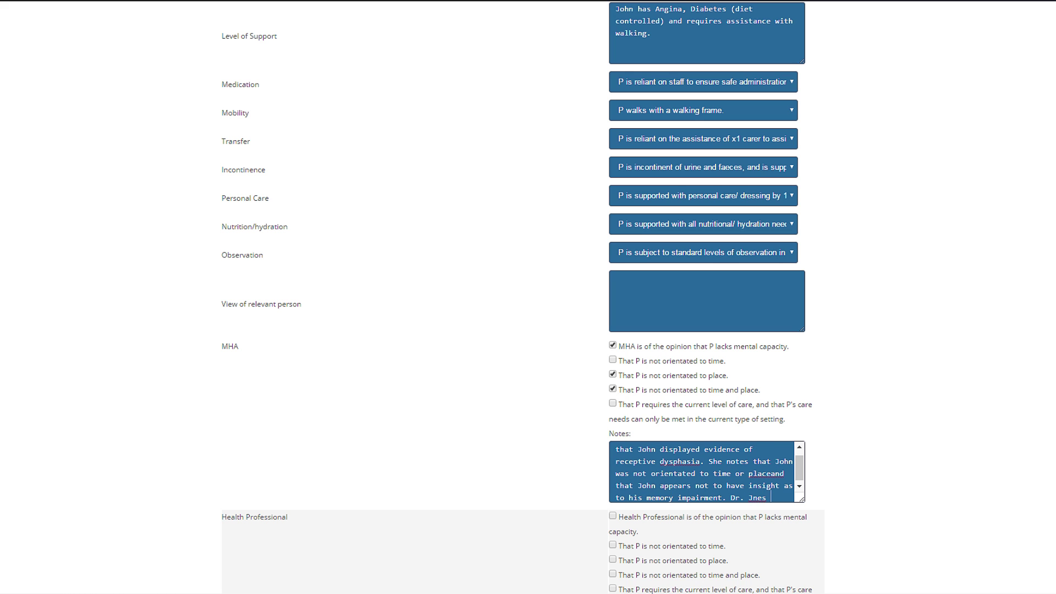
pyautogui.press('BackSpace')
pyautogui.press('BackSpace')
pyautogui.press('BackSpace')
pyautogui.press('BackSpace')
pyautogui.press('BackSpace')
pyautogui.click(752, 484)
pyautogui.write('o')
pyautogui.hotkey('ctrl', 'End')
pyautogui.write("and his level of impairment, John's mental health will not be")
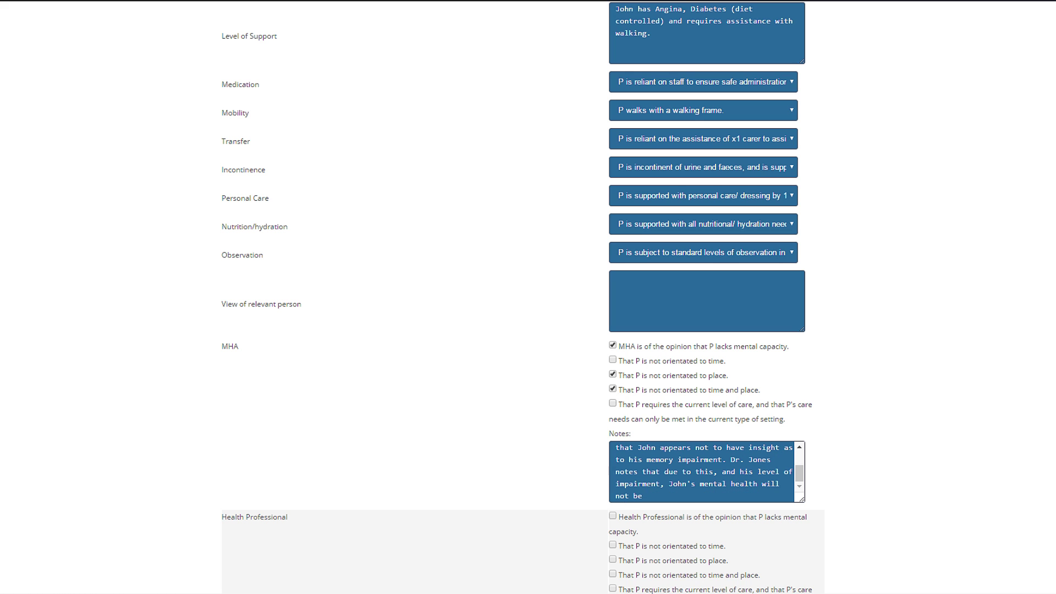
pyautogui.write(' effected by depriving him of his liberty.')
# - Write the Health Professional notes on required support and begin the Interested Person notes on capacity
pyautogui.scroll(-3, 528, 297)
pyautogui.click(706, 475)
pyautogui.write('In discussion with Jean Smith she notes that John requires support and assistance for 24-hour ds')
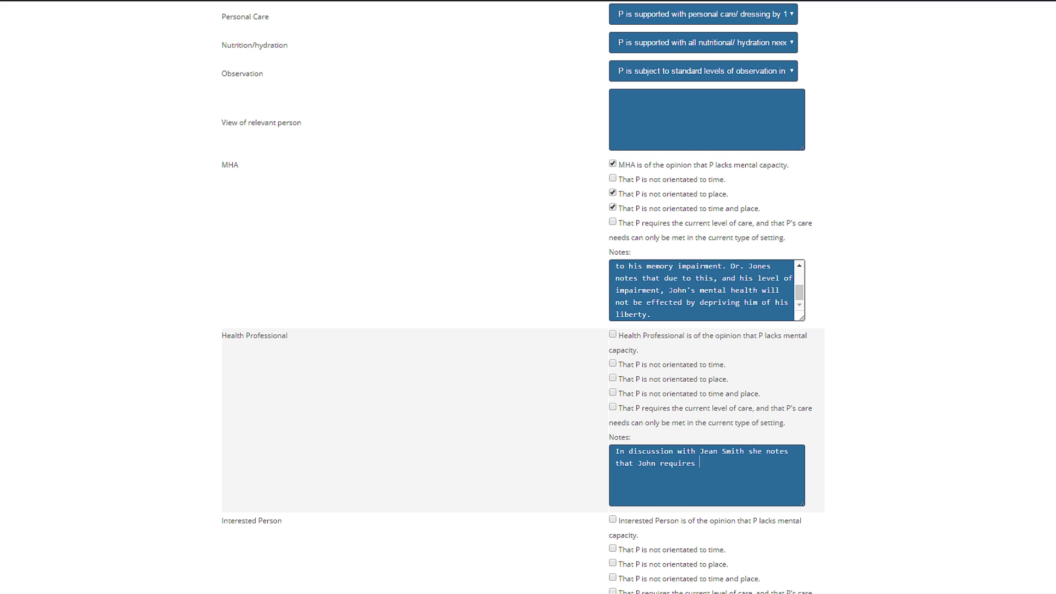
pyautogui.press('BackSpace')
pyautogui.press('BackSpace')
pyautogui.press('BackSpace')
pyautogui.write('s per day, and would be at risk of significant harm if he was not supported in this way. Jean is of the opinion that John does not dis')
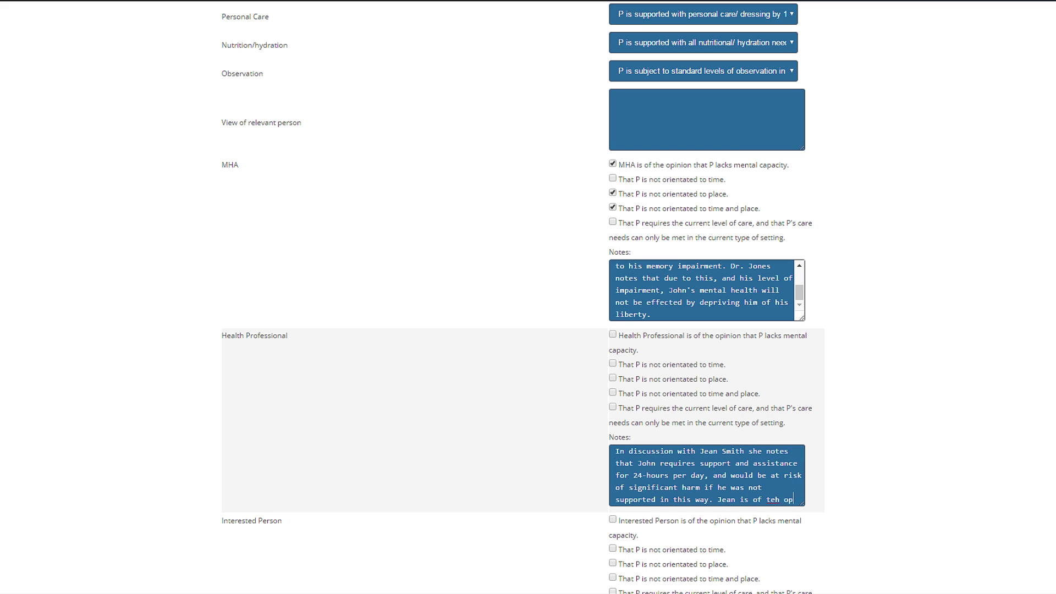
pyautogui.write('play mental capacity to consent to his residence and care.')
pyautogui.scroll(-5, 528, 297)
pyautogui.click(707, 357)
pyautogui.write('In conversation with Josephine Doe, s')
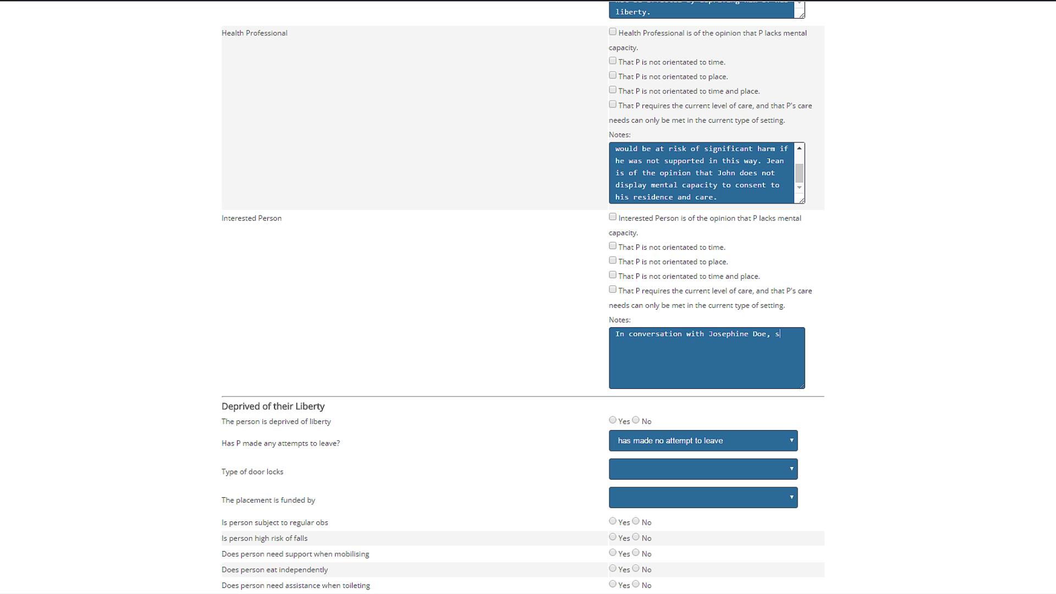
pyautogui.write('he notes that John lacks mental capacity to make a specific decision. She notes that his mental health began to deteriorate in November 201')
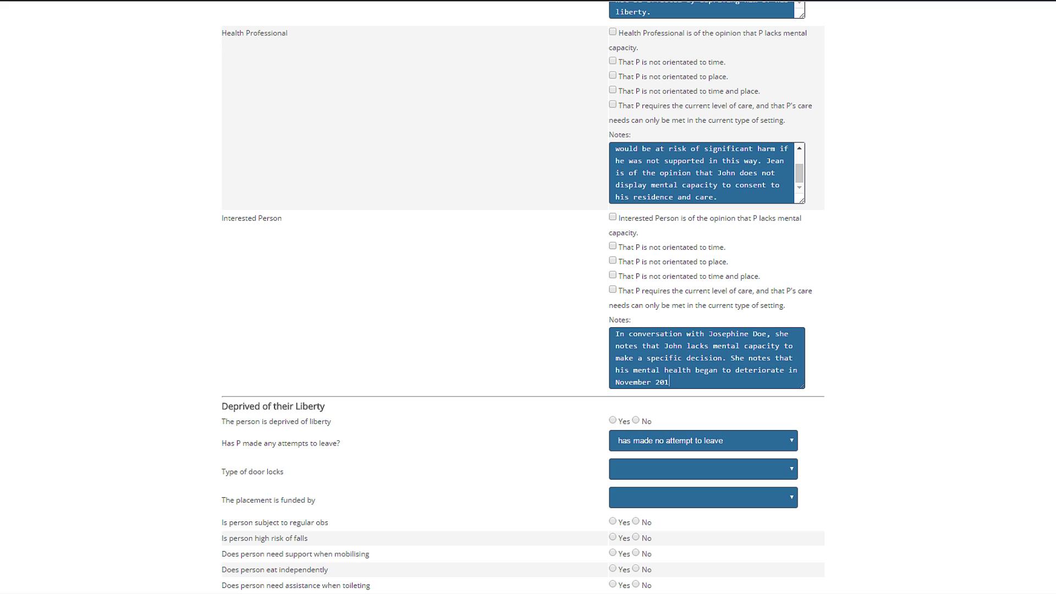
pyautogui.write('3, following an admission to hospital. Here he was first diagnosed with Alzheimers Disease. Josephine does not feel his care needs can be managed in the community, and feels his care needs ')
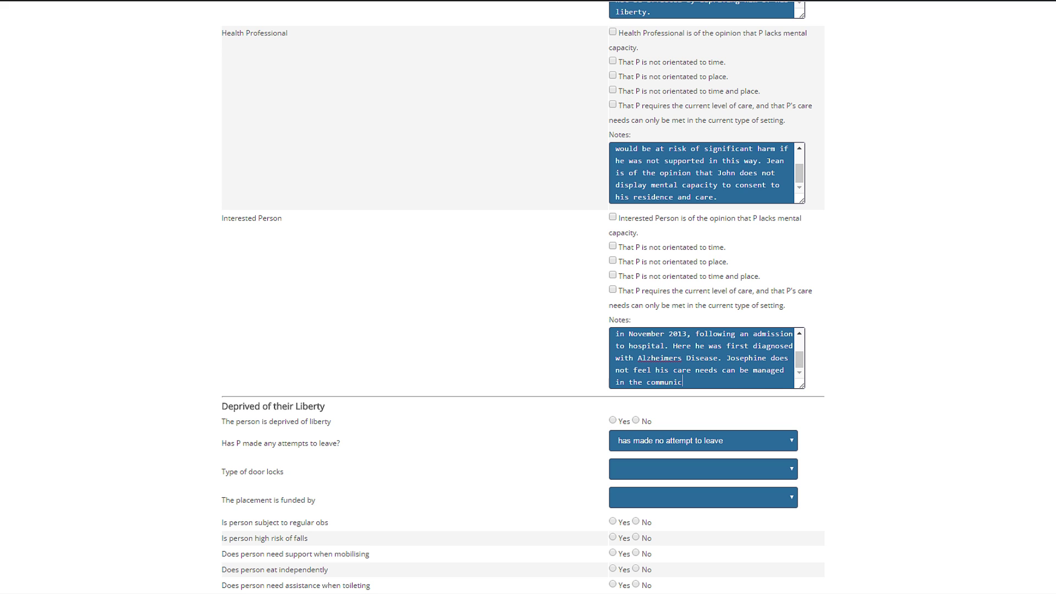
pyautogui.write("require 24-hour care. Josephine has agreed to act as RPR - she will maintain regular contact, and appeal on John's behalf if necessary.")
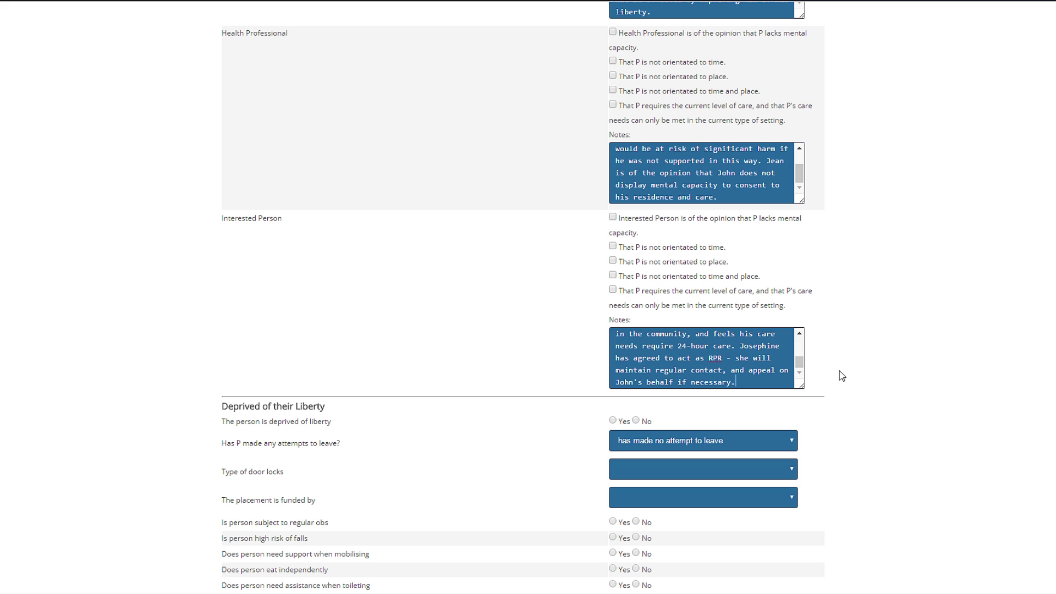
# - Record that he has tried the doors to leave, magnetic door locks and a self-funded placement
pyautogui.scroll(-5, 840, 372)
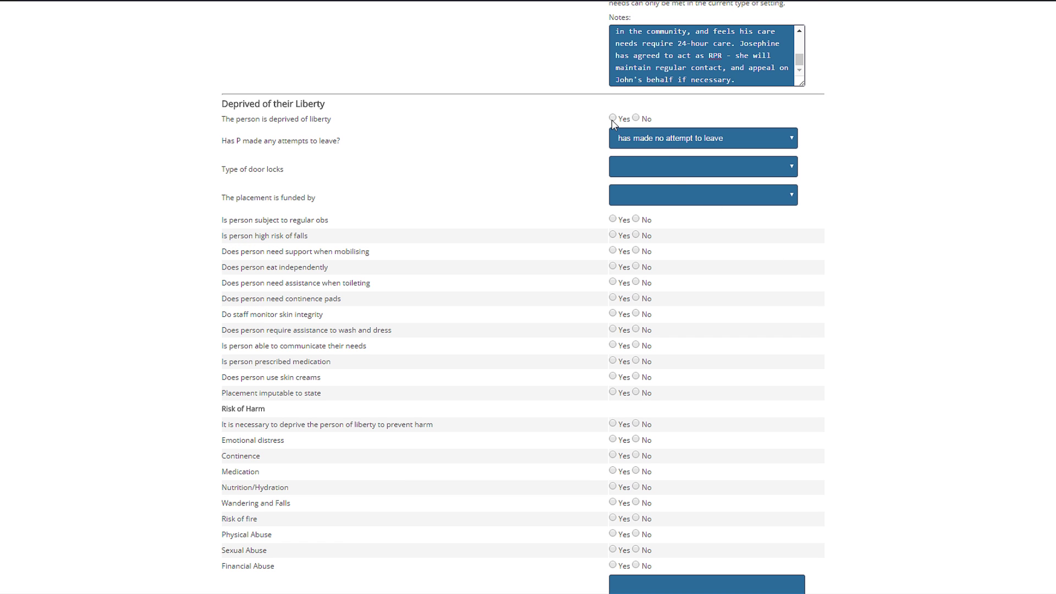
pyautogui.click(630, 143)
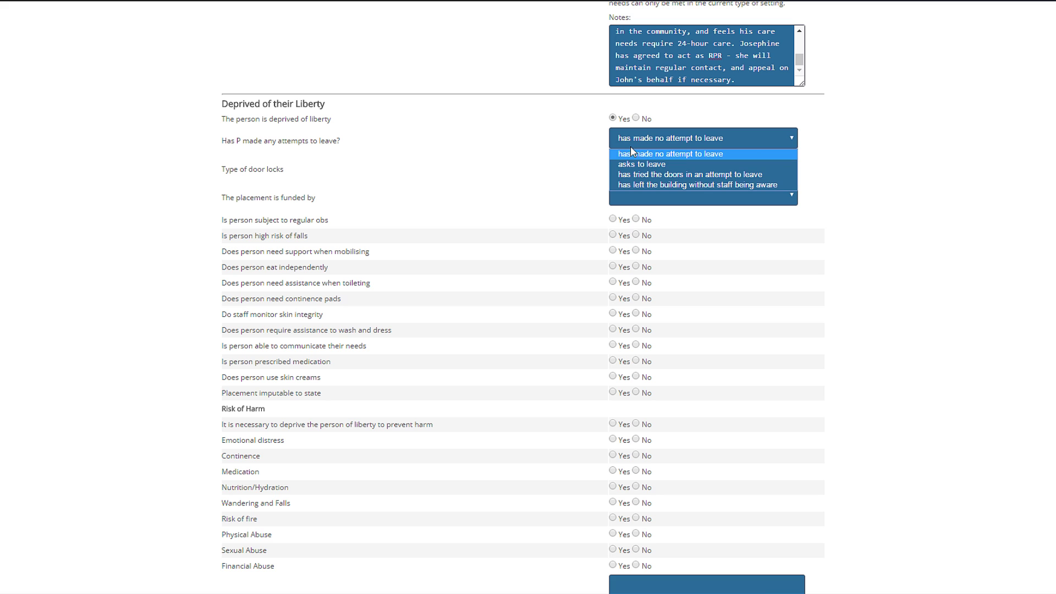
pyautogui.click(631, 174)
pyautogui.click(630, 171)
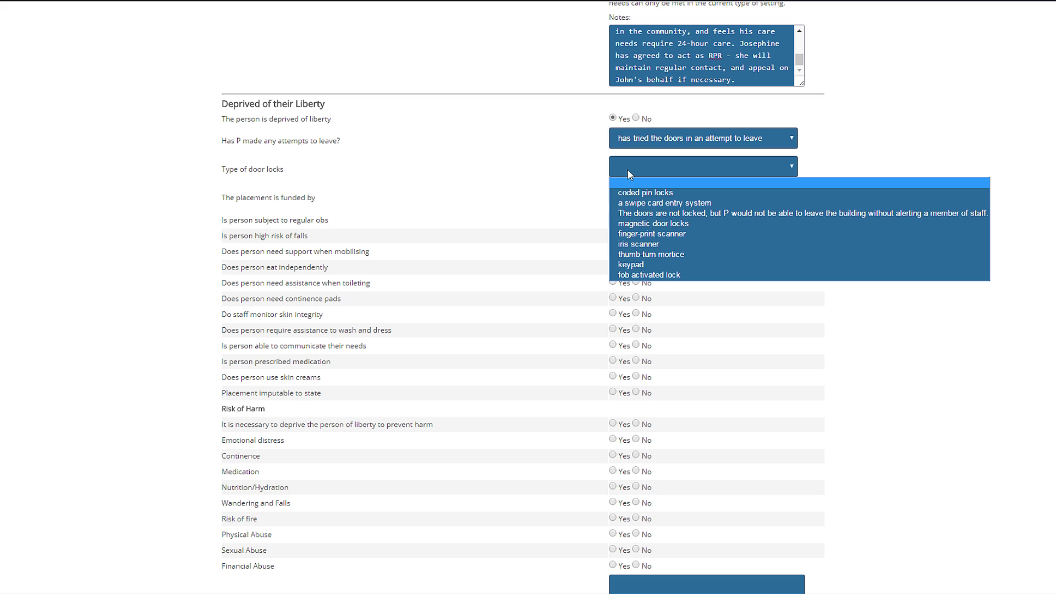
pyautogui.click(634, 224)
pyautogui.click(636, 202)
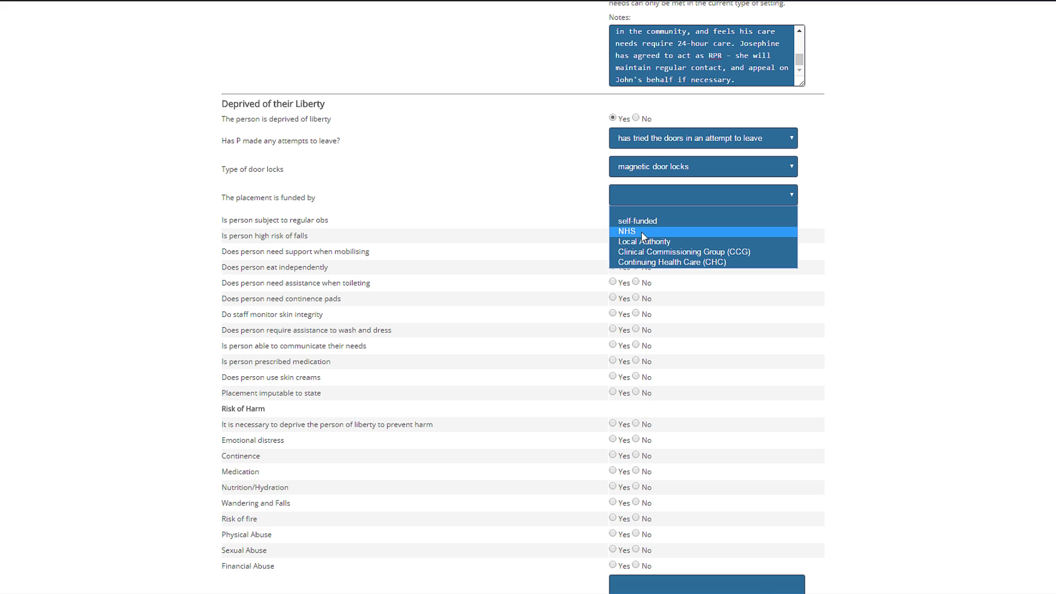
pyautogui.click(638, 220)
# - Answer the care and risk Yes/No questions, with No to physical, sexual and financial abuse
pyautogui.click(612, 219)
pyautogui.click(612, 297)
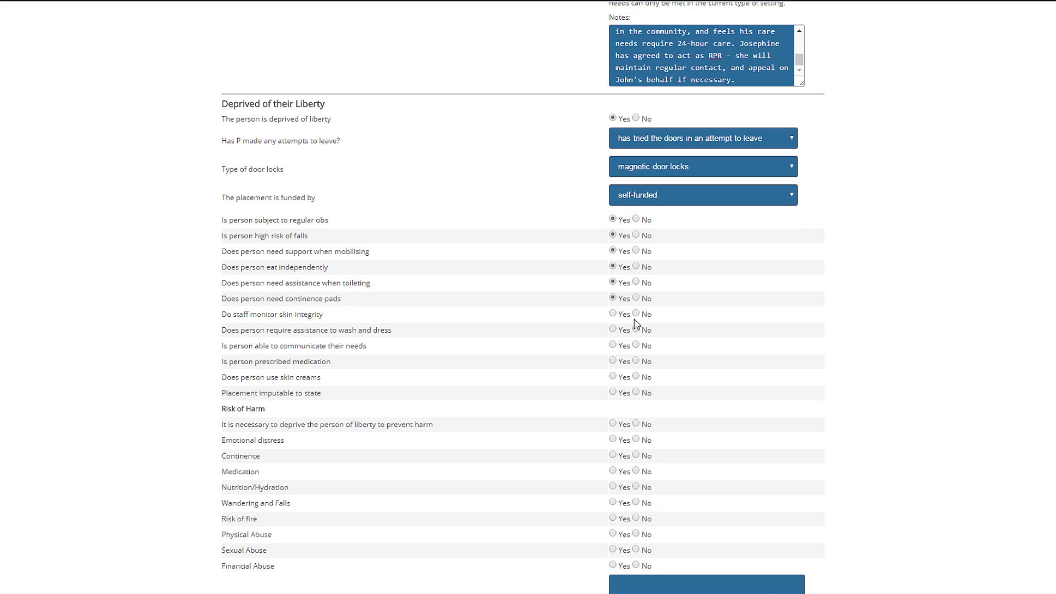
pyautogui.click(636, 329)
pyautogui.click(612, 345)
pyautogui.click(612, 391)
pyautogui.scroll(-1, 615, 385)
pyautogui.click(612, 423)
pyautogui.click(612, 517)
pyautogui.click(636, 505)
pyautogui.click(636, 489)
pyautogui.click(636, 474)
pyautogui.scroll(-7, 748, 437)
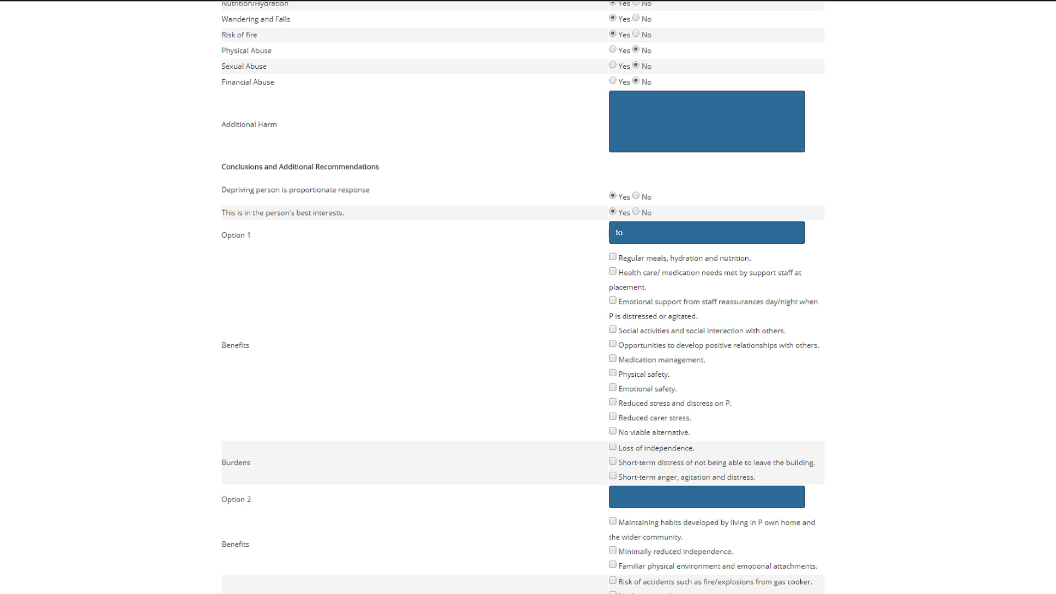
# - Enter Option 1 as remaining at The Great Care Home and tick its six benefits
pyautogui.write('at THe G')
pyautogui.write('he Great Care Home.')
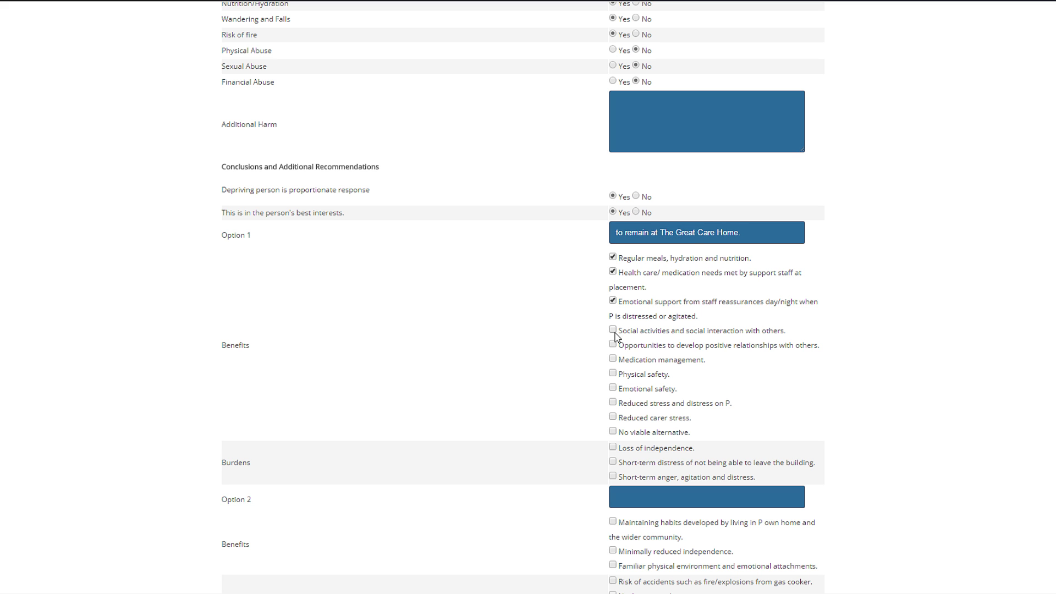
pyautogui.click(612, 373)
pyautogui.click(612, 388)
pyautogui.click(612, 402)
pyautogui.click(612, 417)
pyautogui.click(612, 431)
pyautogui.click(613, 476)
pyautogui.scroll(-10, 655, 388)
pyautogui.scroll(-4, 522, 297)
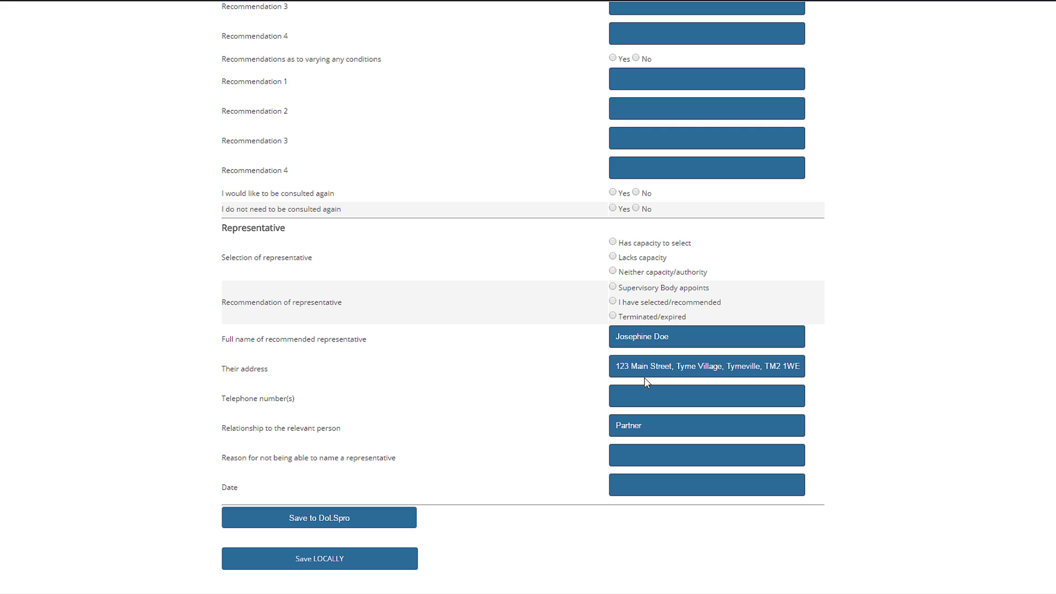
# - Mark the representative as neither capacity nor authority, enter the phone number and date 04/05/2016, and save
pyautogui.click(613, 271)
pyautogui.click(370, 519)
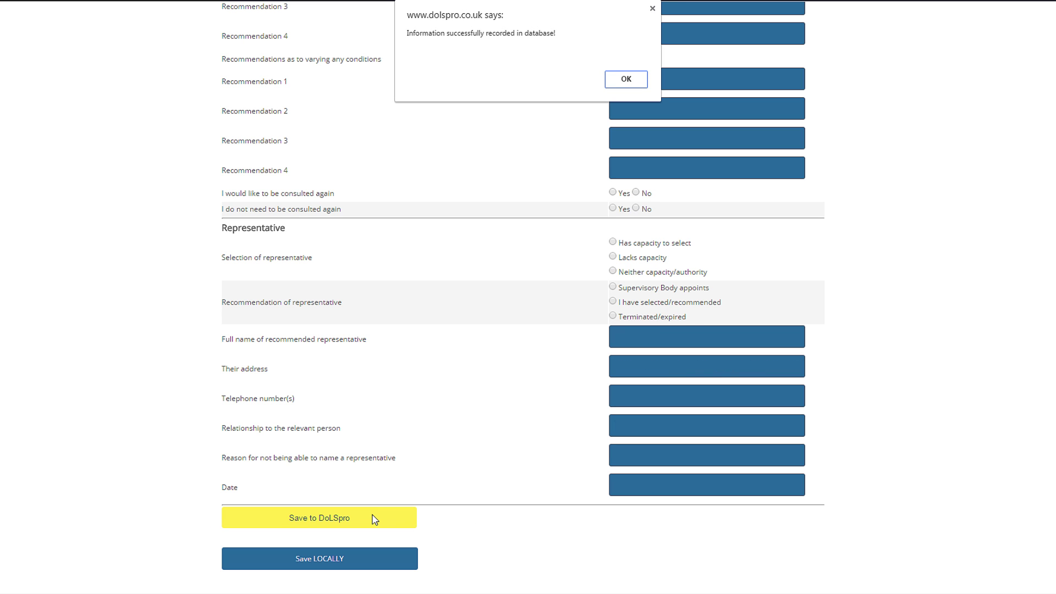
pyautogui.click(625, 79)
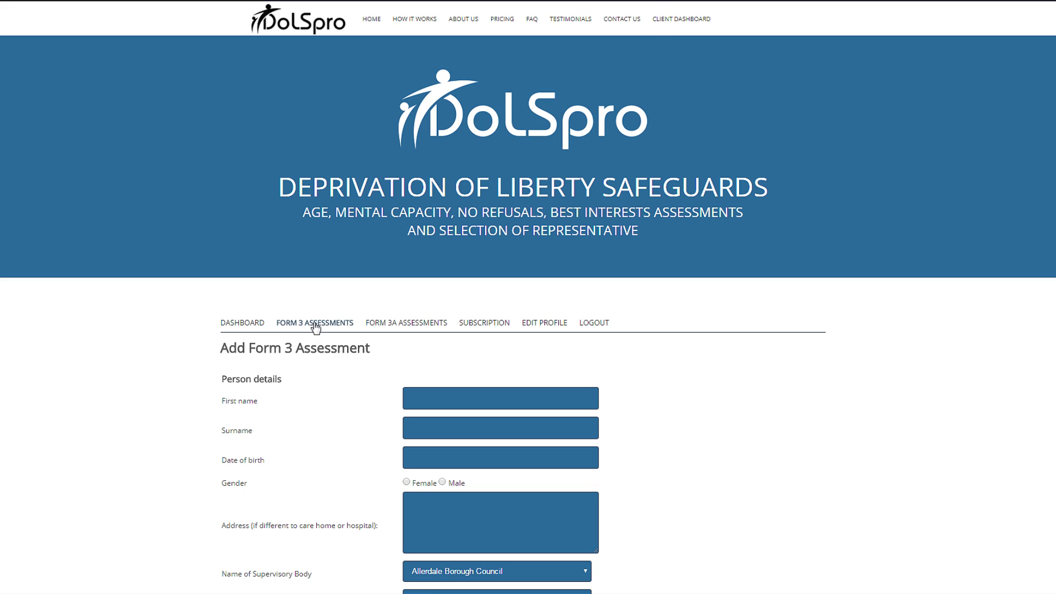
# - From the Form 3 assessments list, generate and download the new assessment as a Word document
pyautogui.click(317, 325)
pyautogui.click(578, 81)
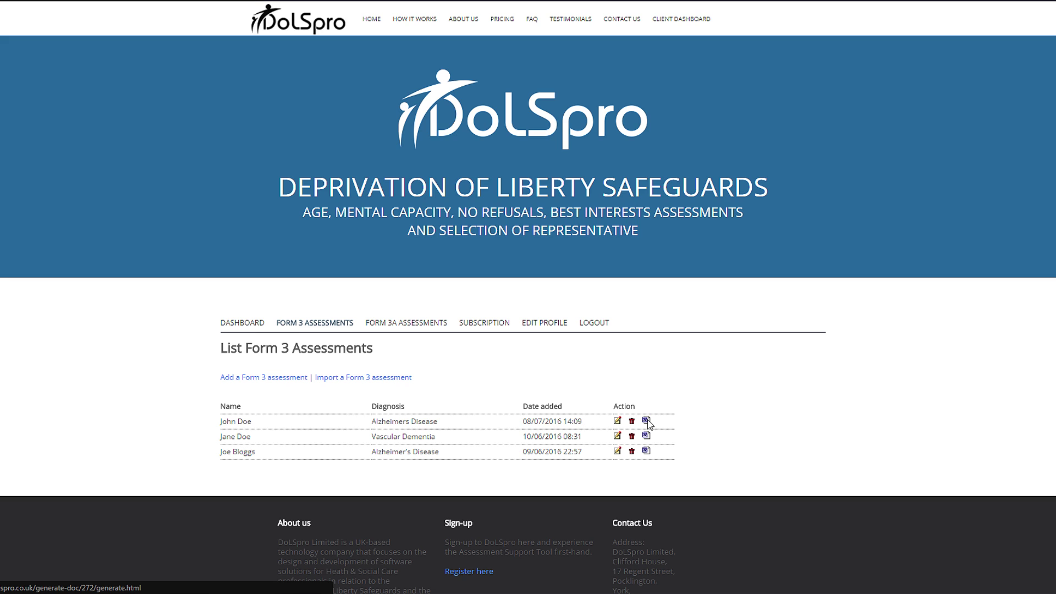
pyautogui.click(648, 422)
pyautogui.click(337, 377)
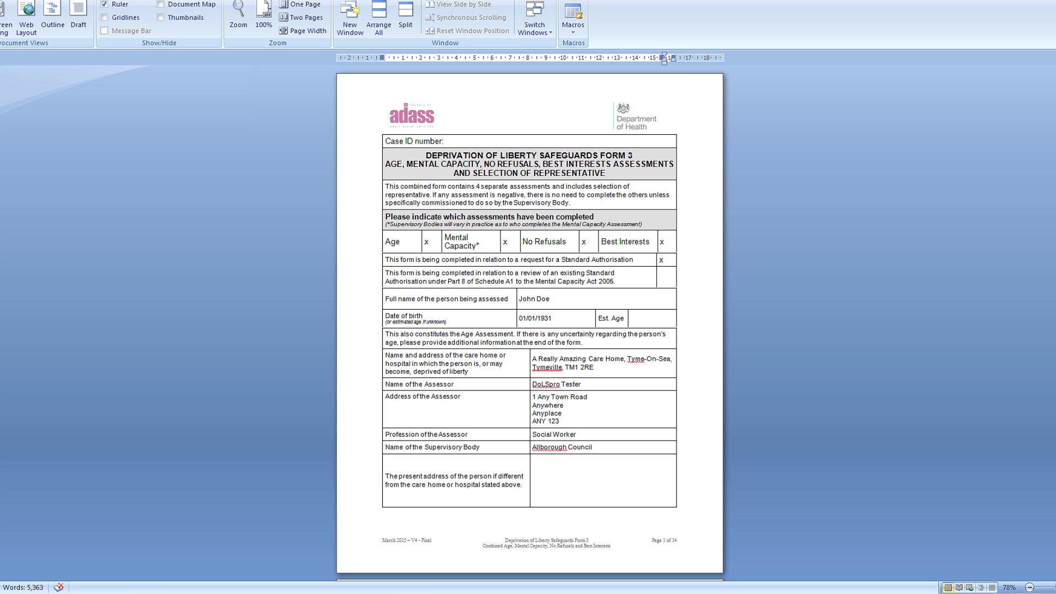
pyautogui.scroll(-10, 529, 322)
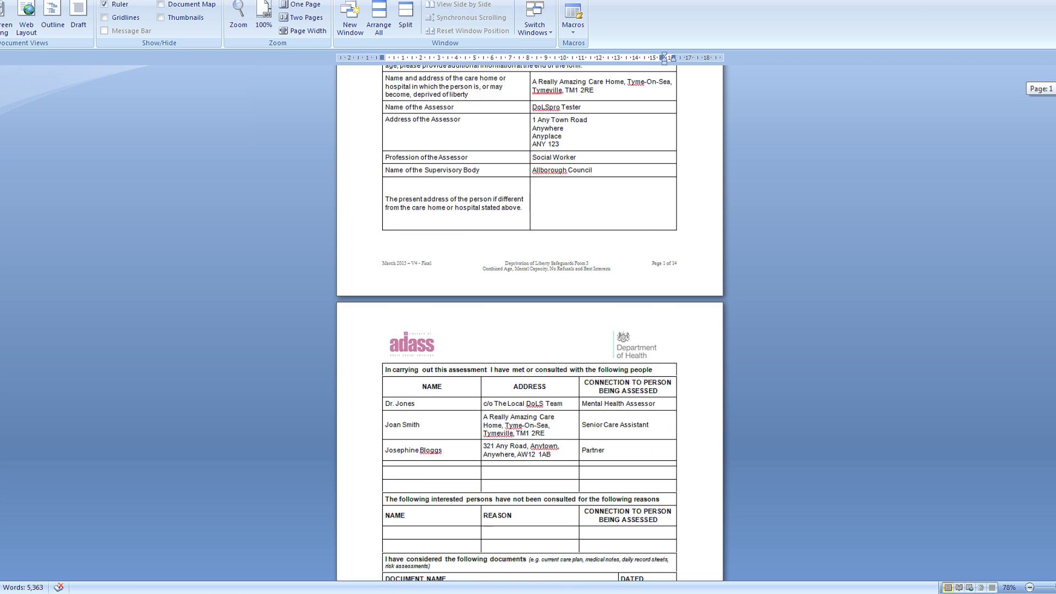
pyautogui.scroll(-13, 529, 321)
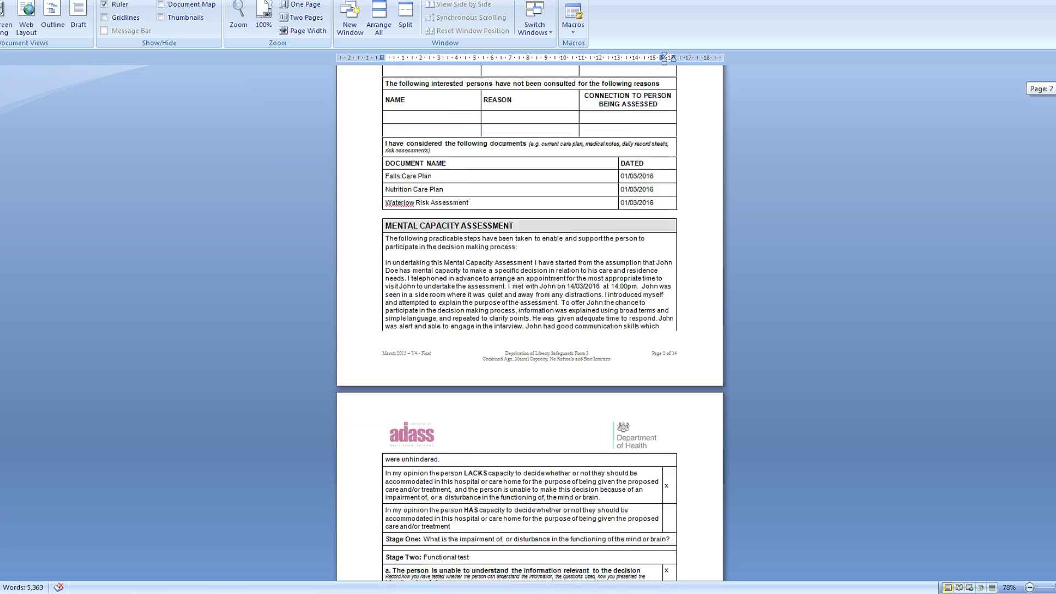
pyautogui.scroll(-20, 529, 321)
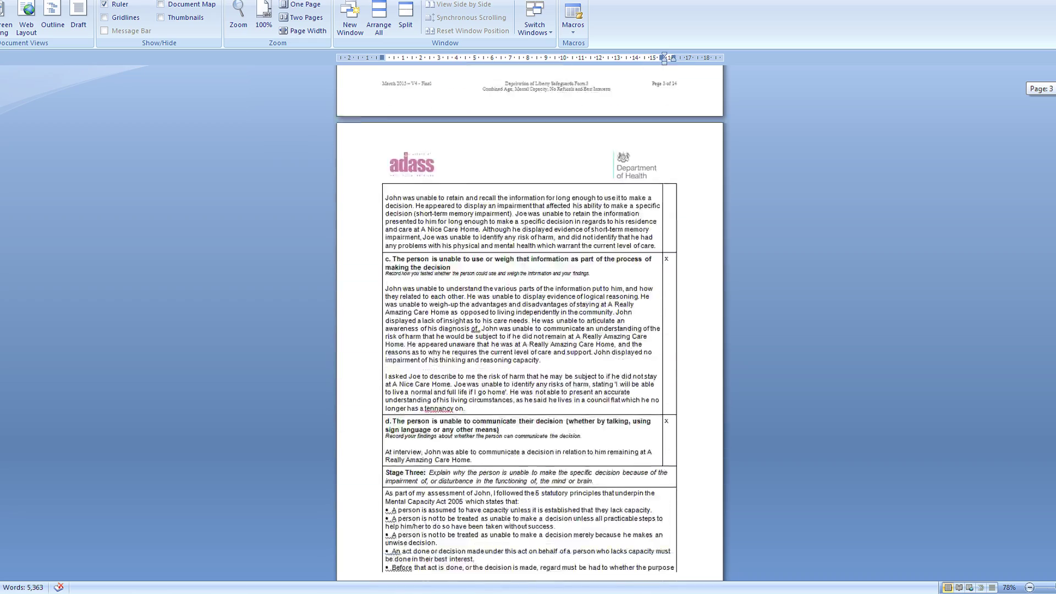
pyautogui.scroll(-14, 529, 322)
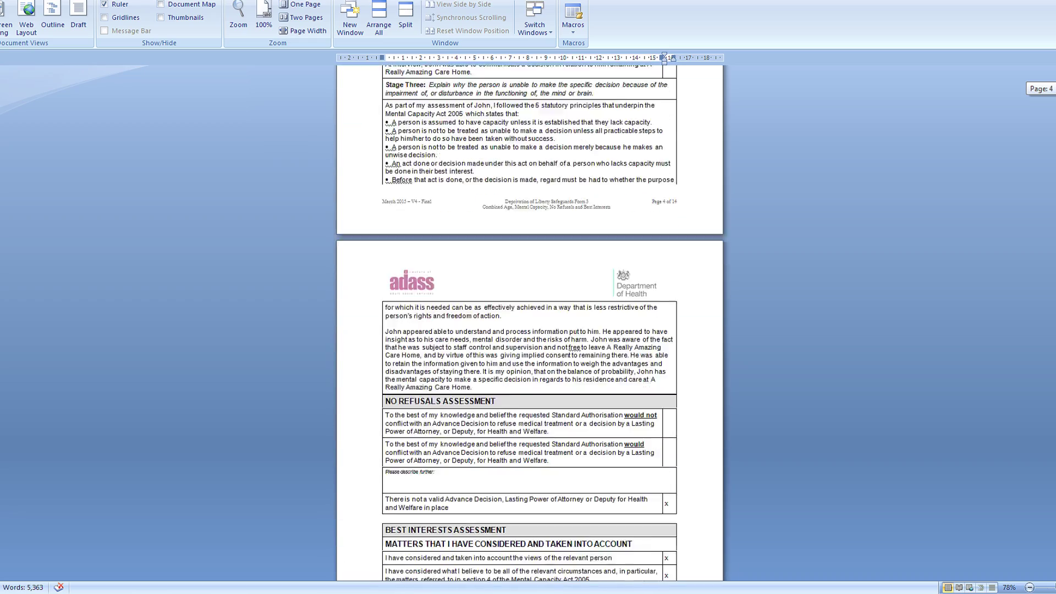
pyautogui.scroll(-14, 528, 322)
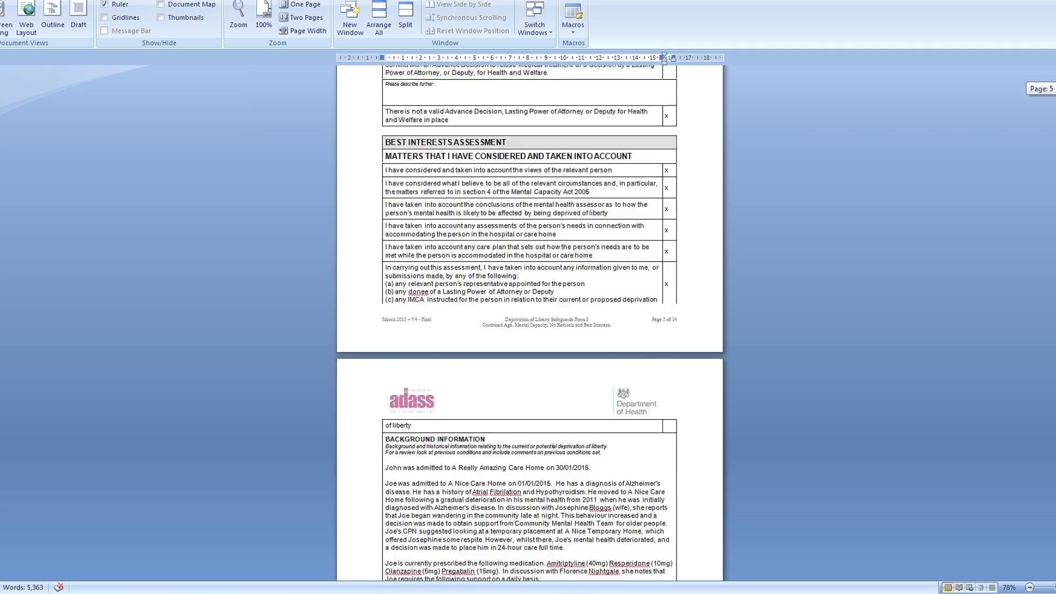
pyautogui.scroll(-12, 529, 322)
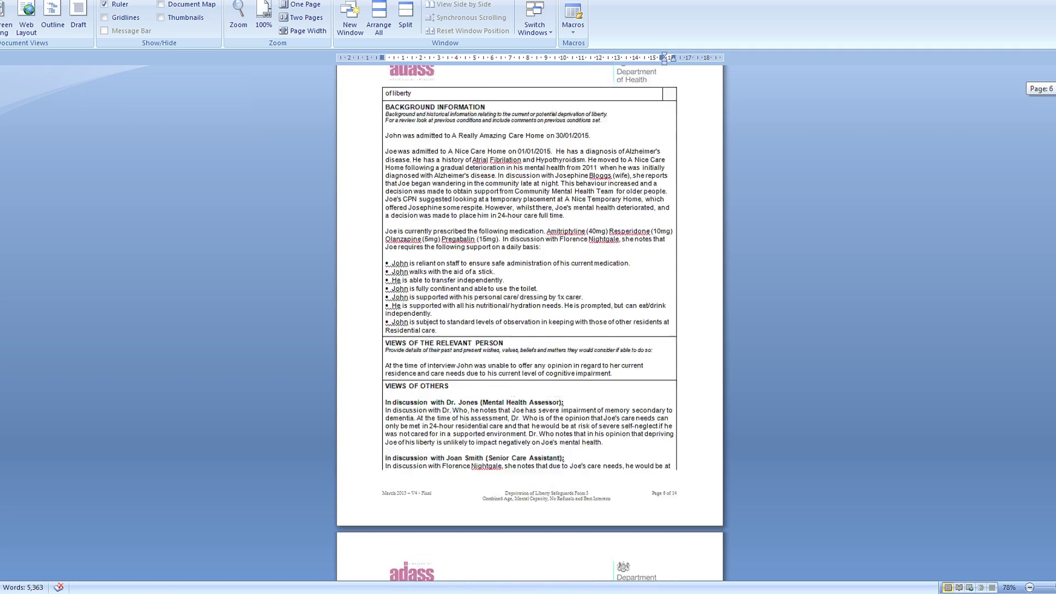
pyautogui.scroll(-12, 529, 321)
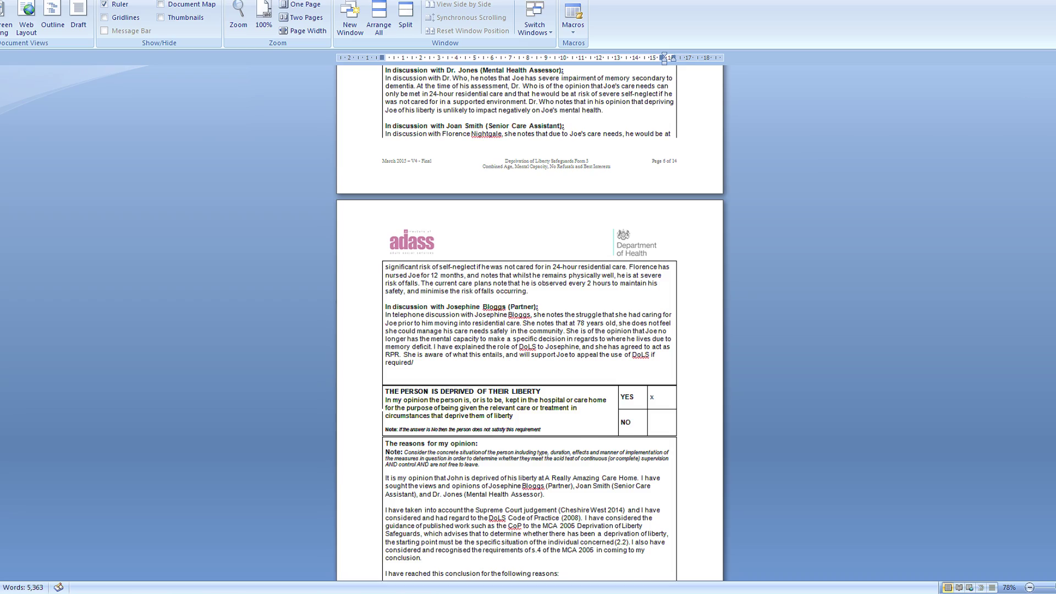
pyautogui.scroll(-9, 529, 322)
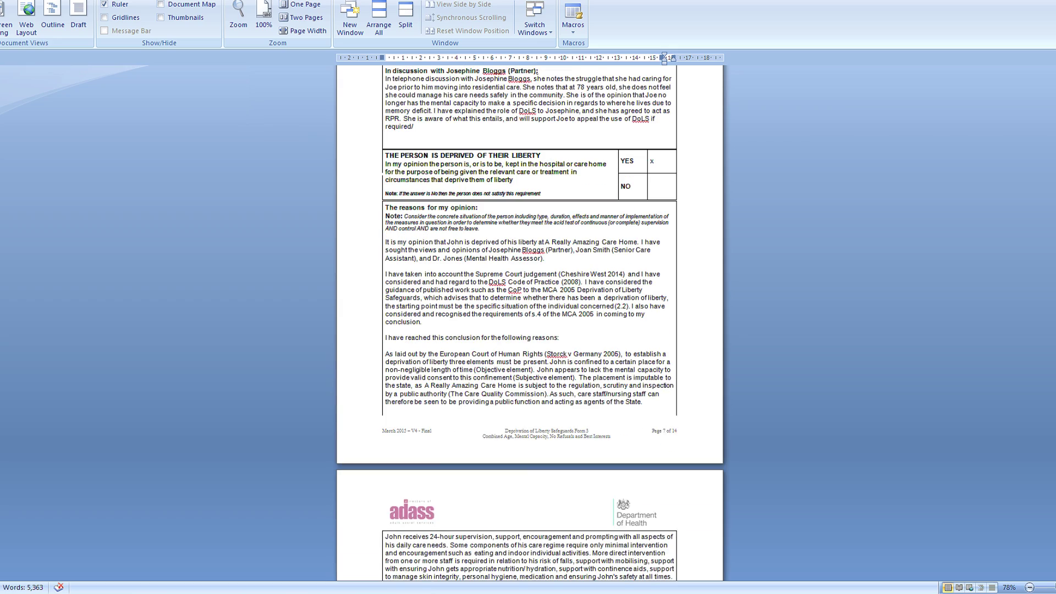
pyautogui.scroll(-9, 529, 322)
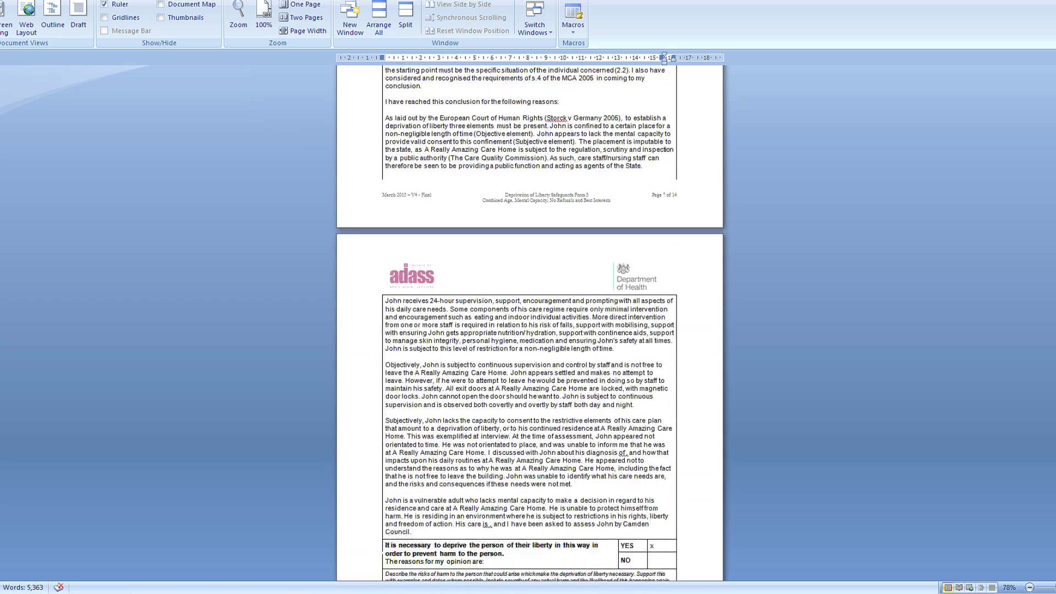
pyautogui.scroll(-15, 529, 321)
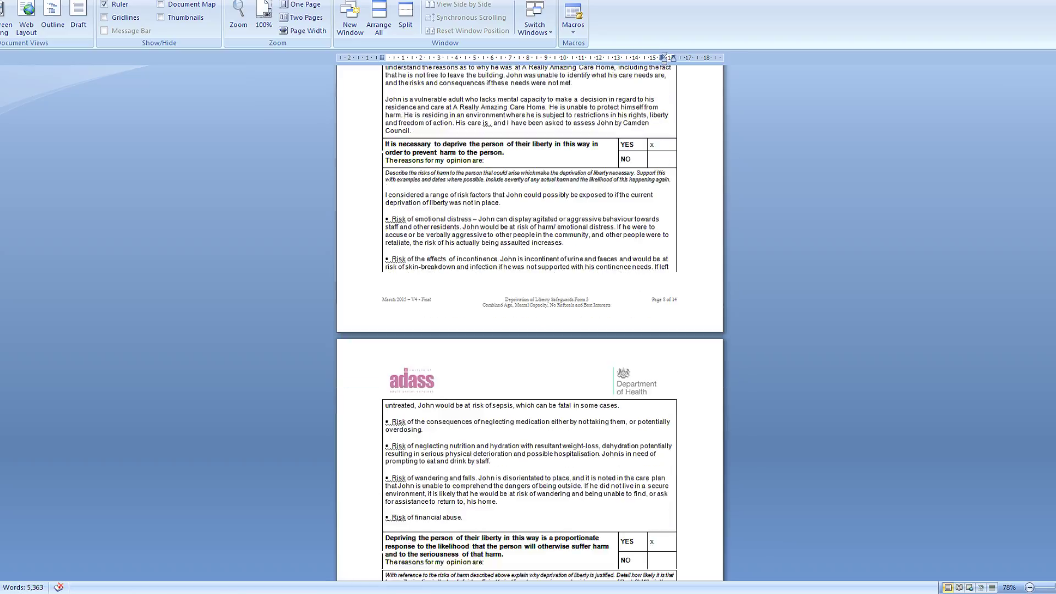
pyautogui.scroll(-20, 529, 321)
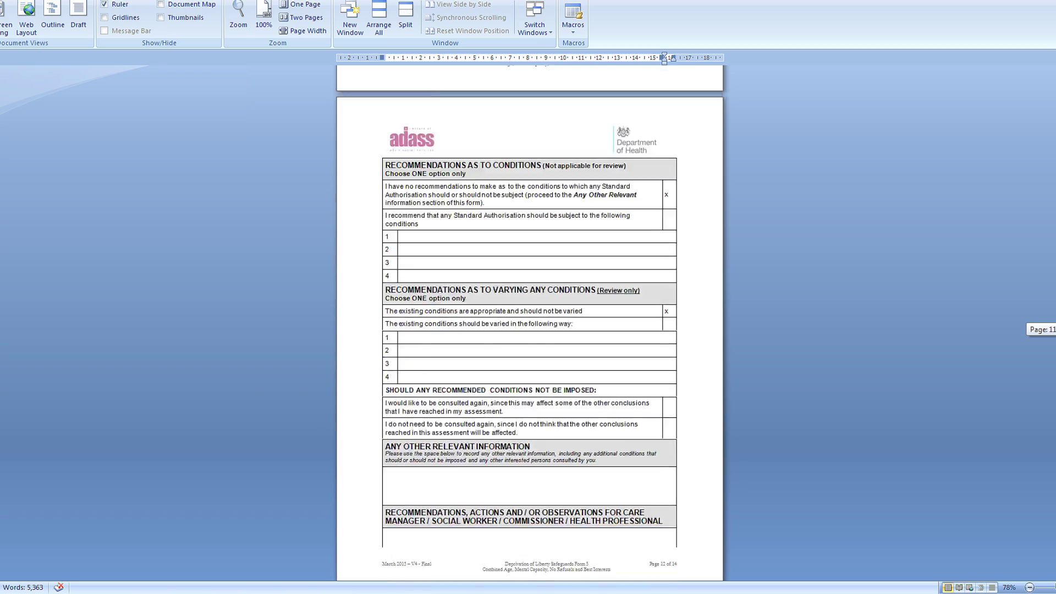